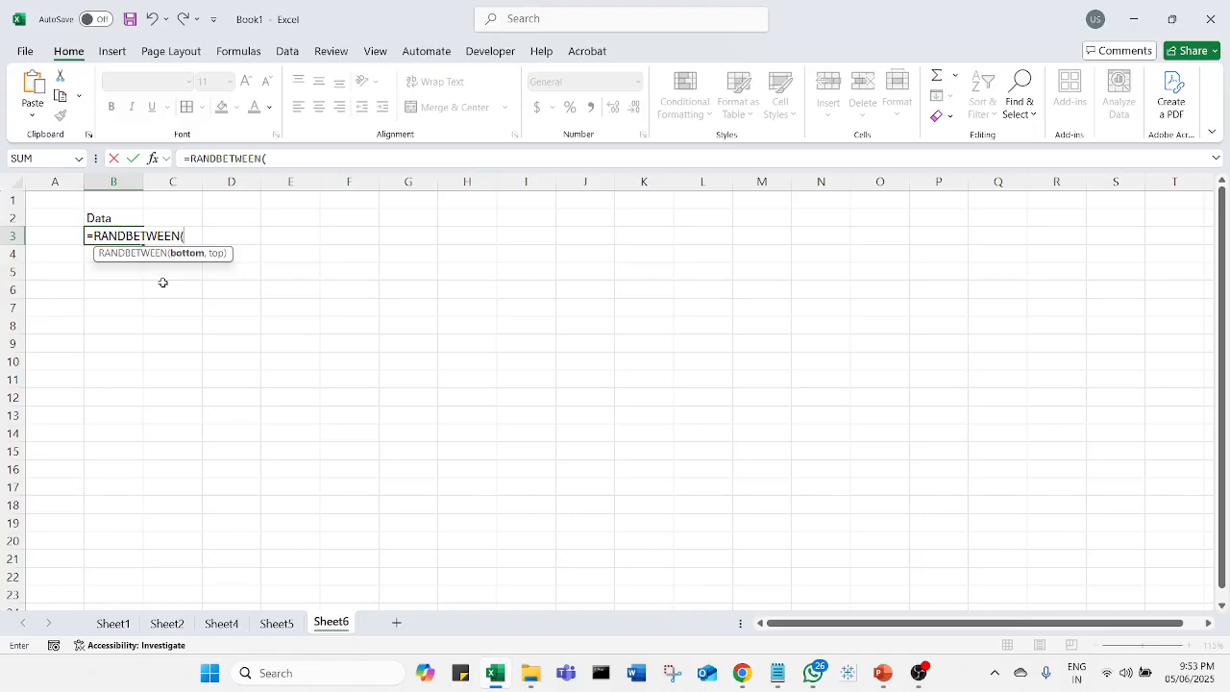
Step: Complete the formula =RANDBETWEEN(10,500) in B3 under the Data heading
type("0,500")
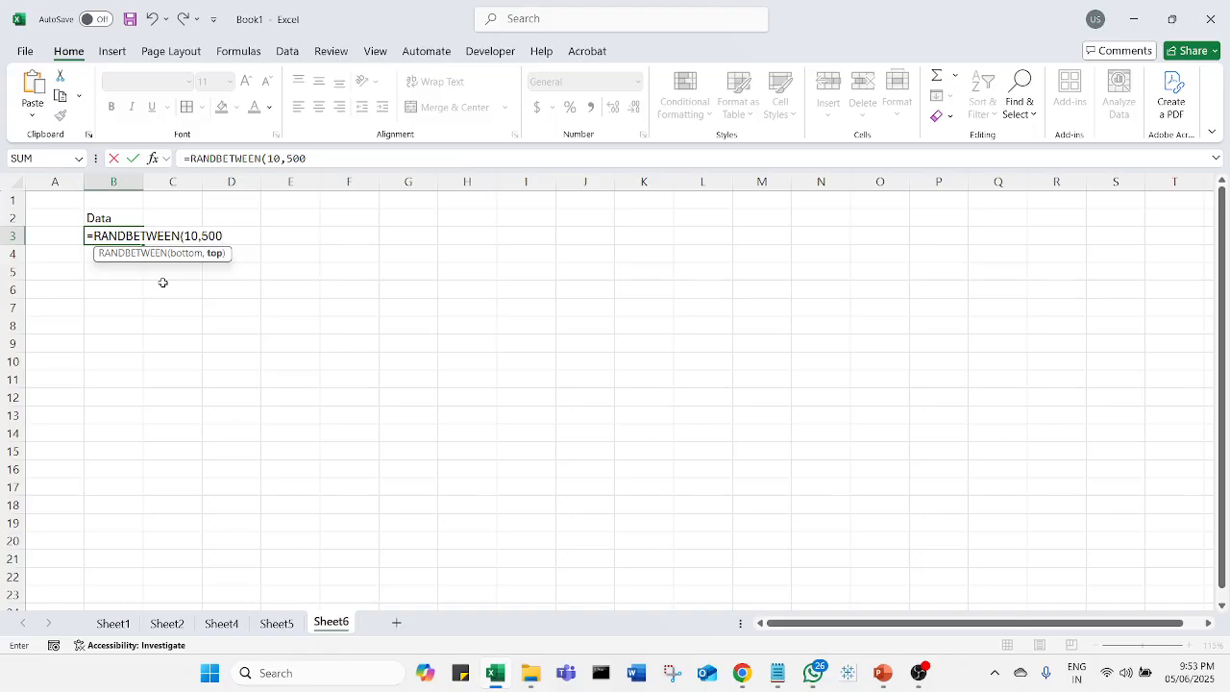
type(")")
key("Return")
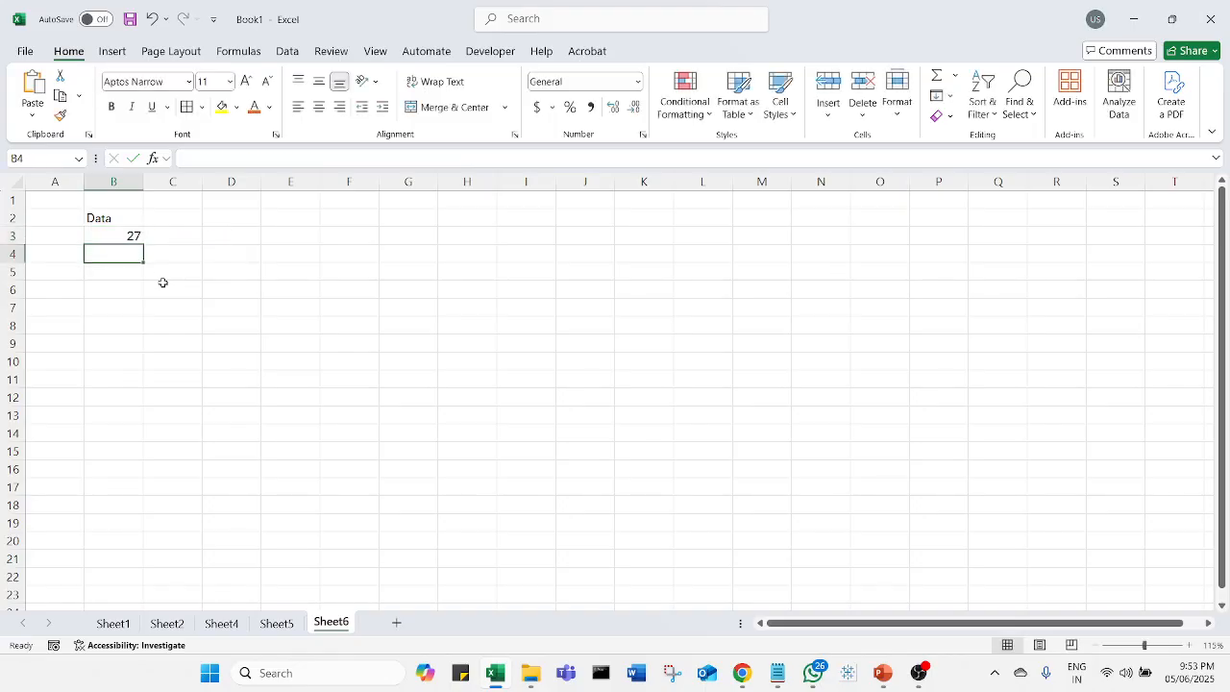
Step: Fill the random-number formula from B3 down to B21
left_click(138, 238)
left_click_drag(143, 244, 119, 573)
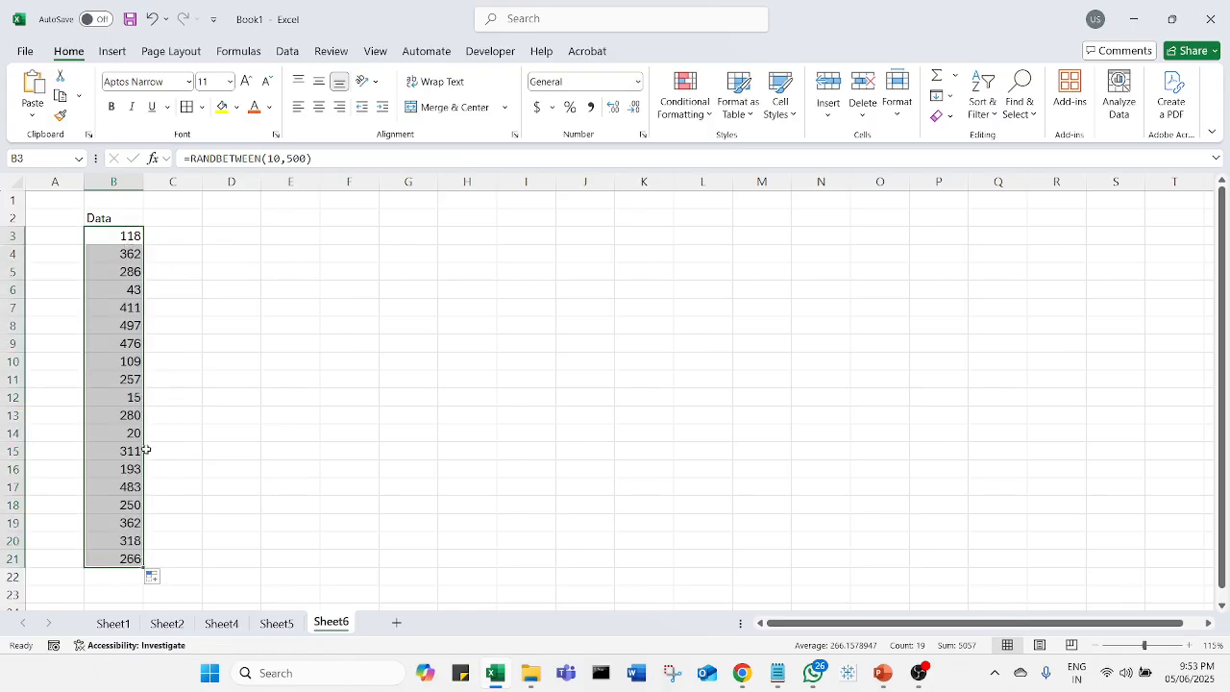
left_click(192, 308)
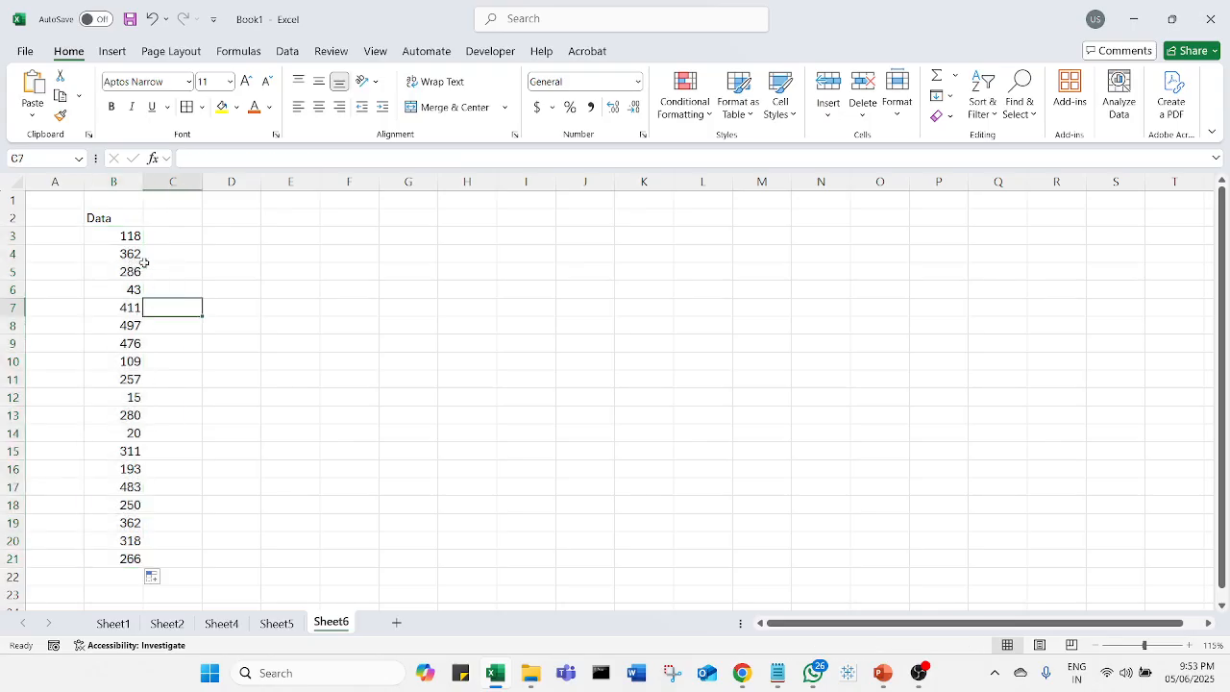
Step: Copy B3:B21 and paste it back over itself as values only to freeze the random numbers
left_click_drag(128, 235, 116, 559)
key("ctrl+c")
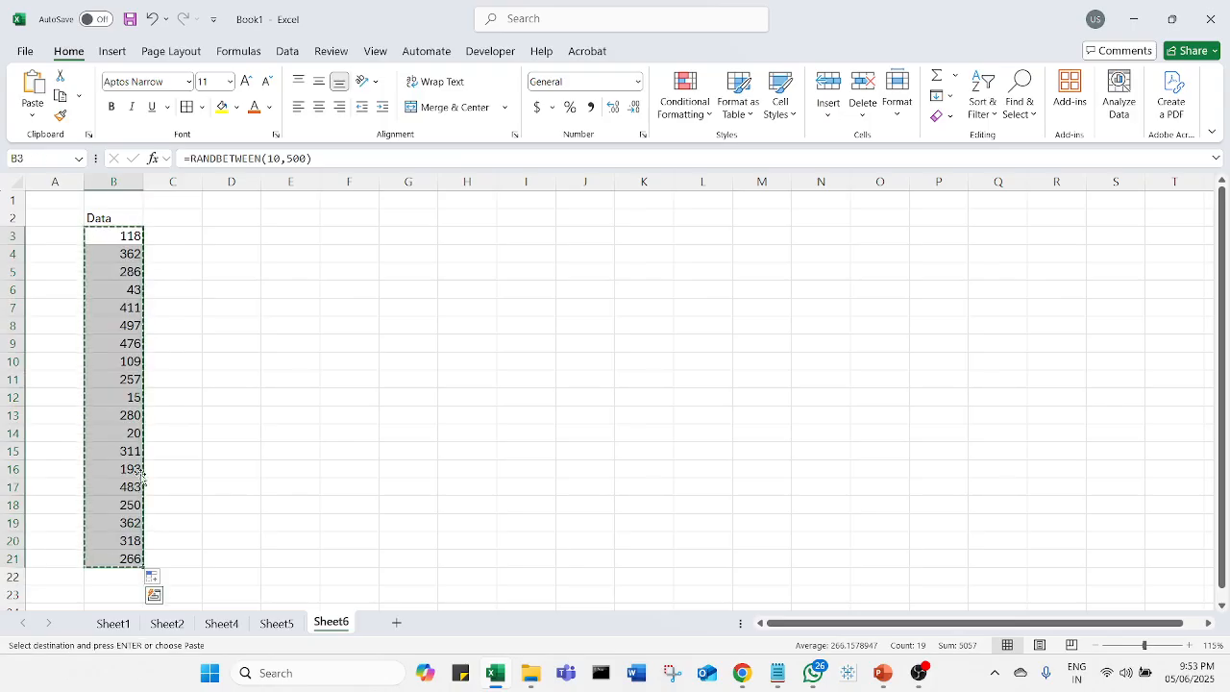
right_click(126, 237)
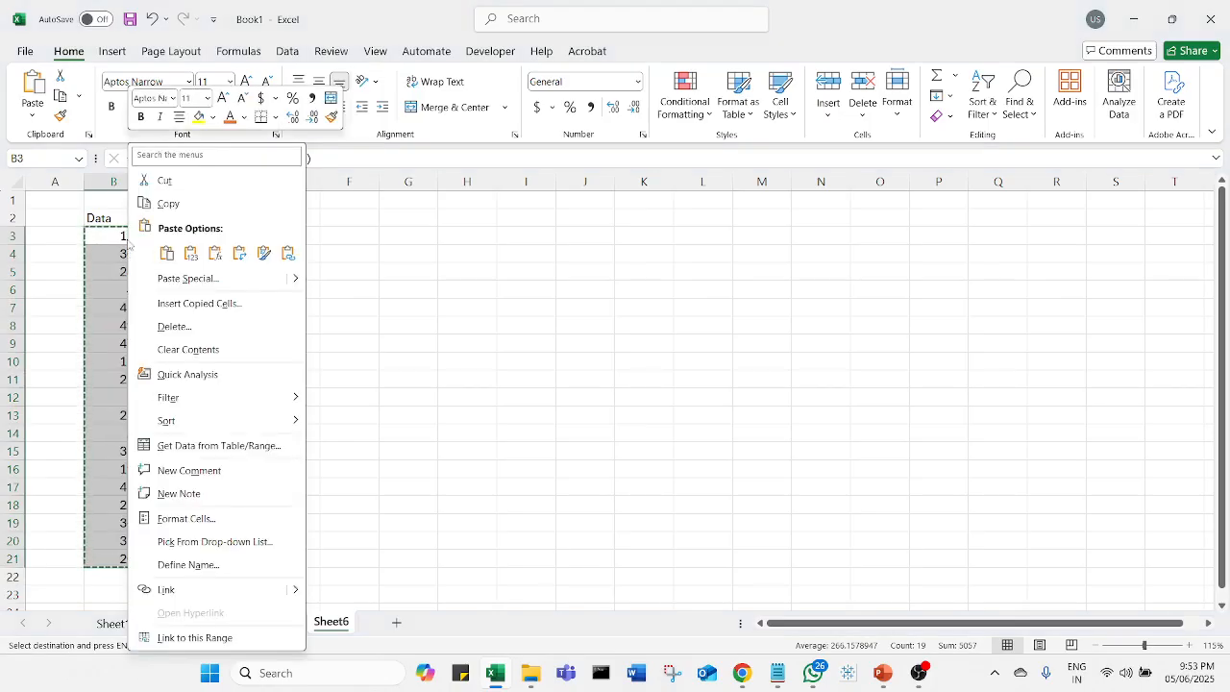
left_click(192, 259)
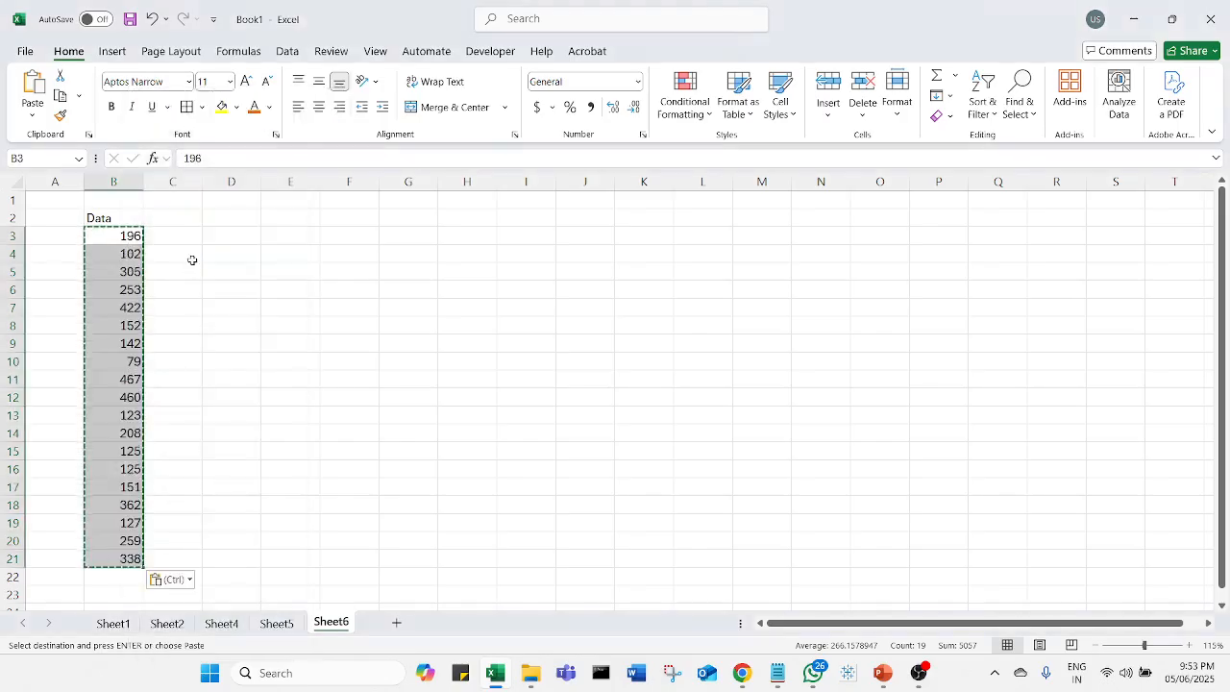
key("Escape")
left_click(194, 308)
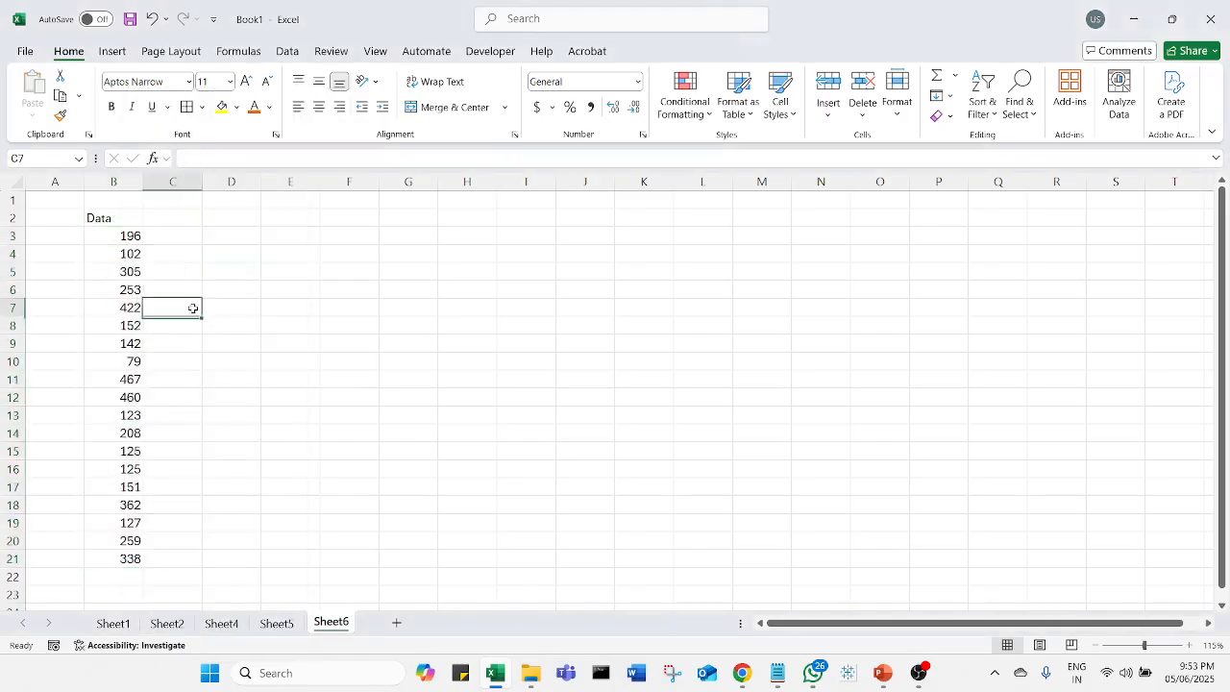
Step: Check several cells in the Data column to see what they contain
left_click(125, 241)
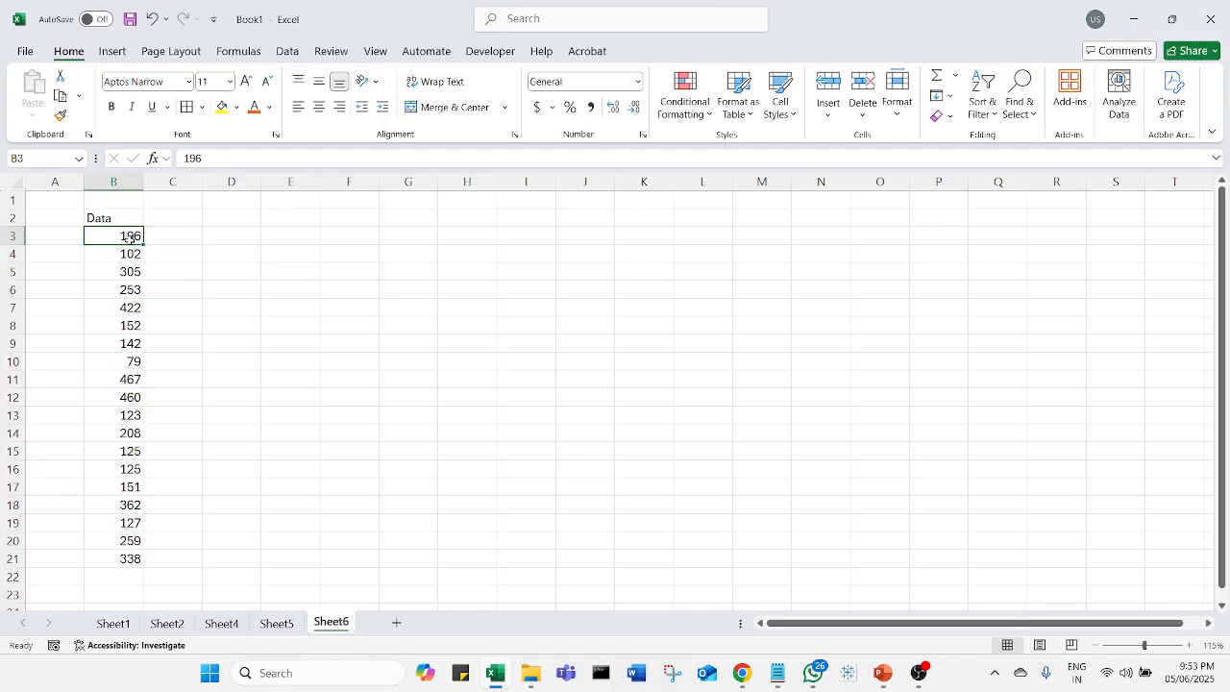
left_click(125, 271)
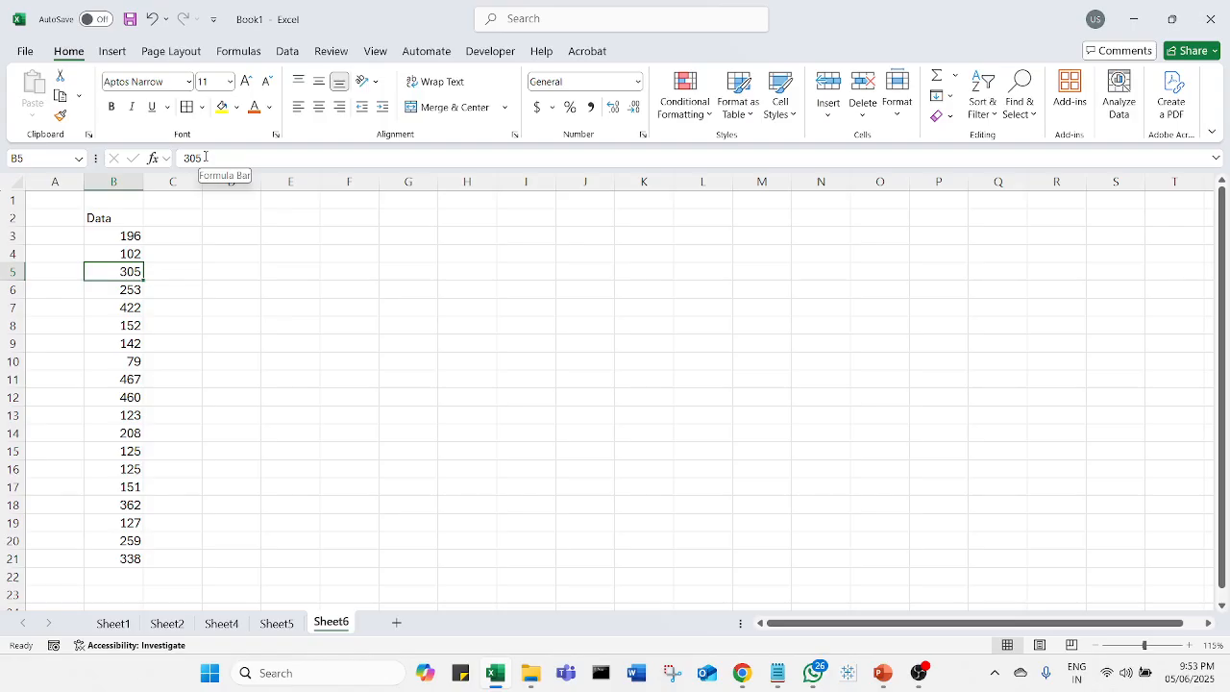
left_click(104, 343)
left_click(124, 397)
left_click(130, 451)
left_click(134, 504)
left_click(128, 556)
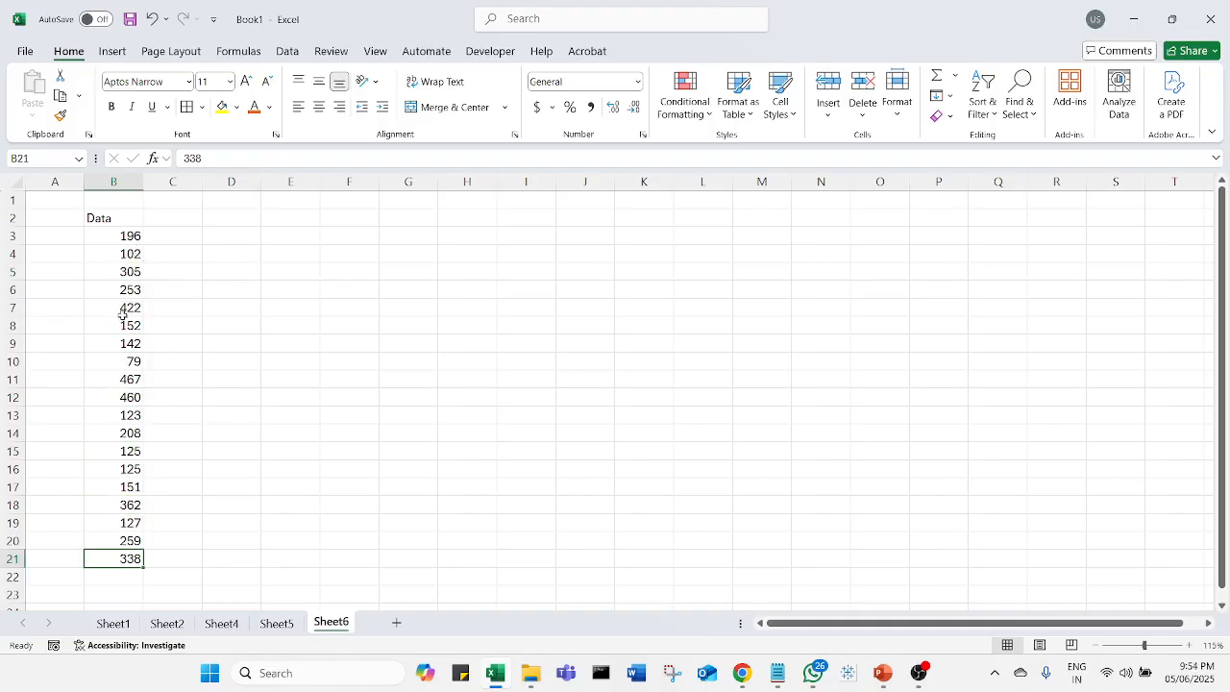
Step: Enter the label Mean in E3
left_click(298, 235)
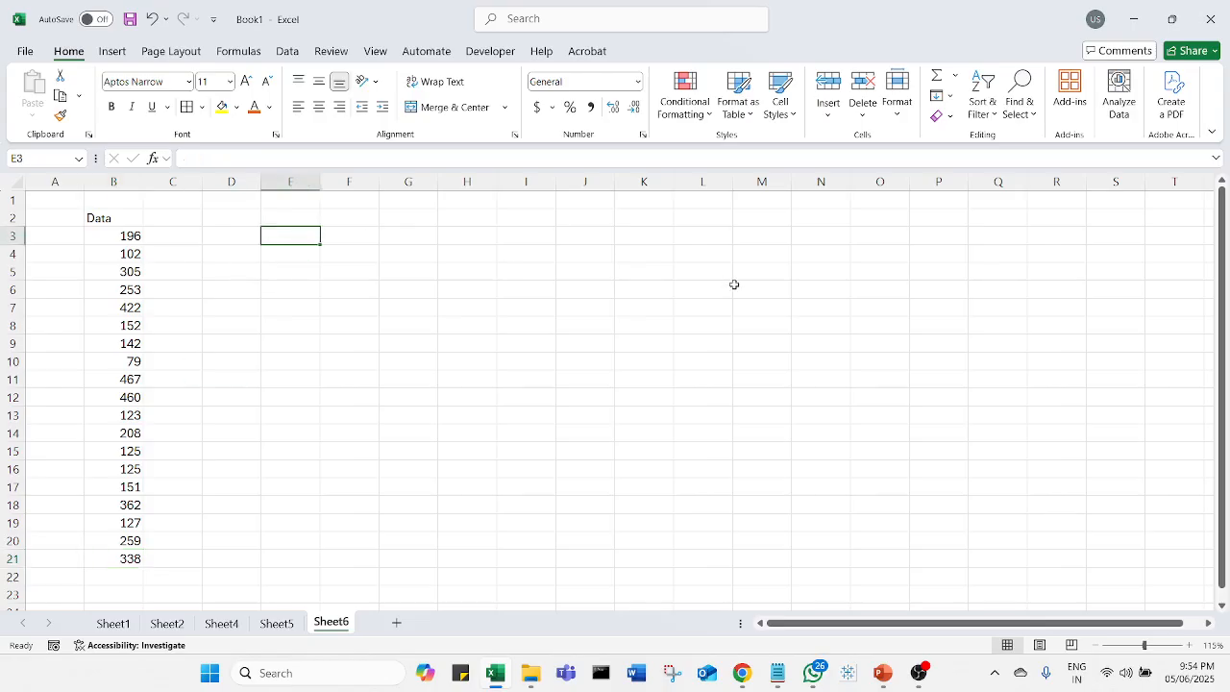
type("Mean")
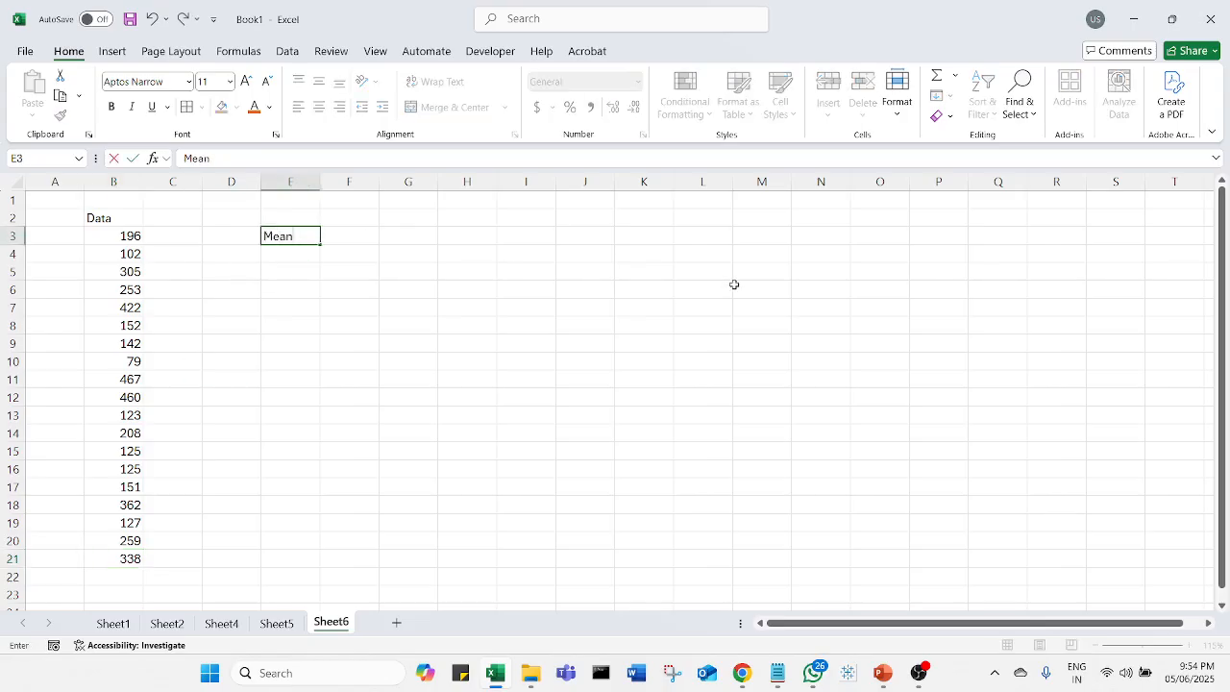
key("Tab")
Step: Calculate the mean in F3 with =AVERAGE(B3:B21)
type("=")
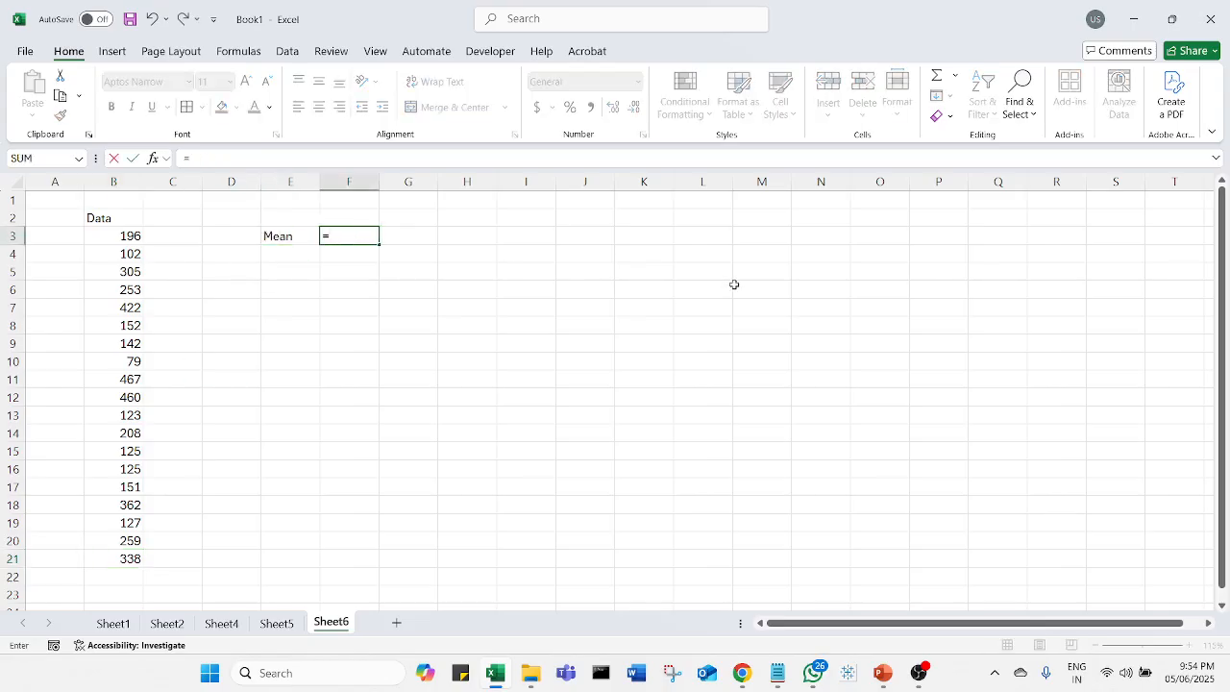
key("alt+Tab")
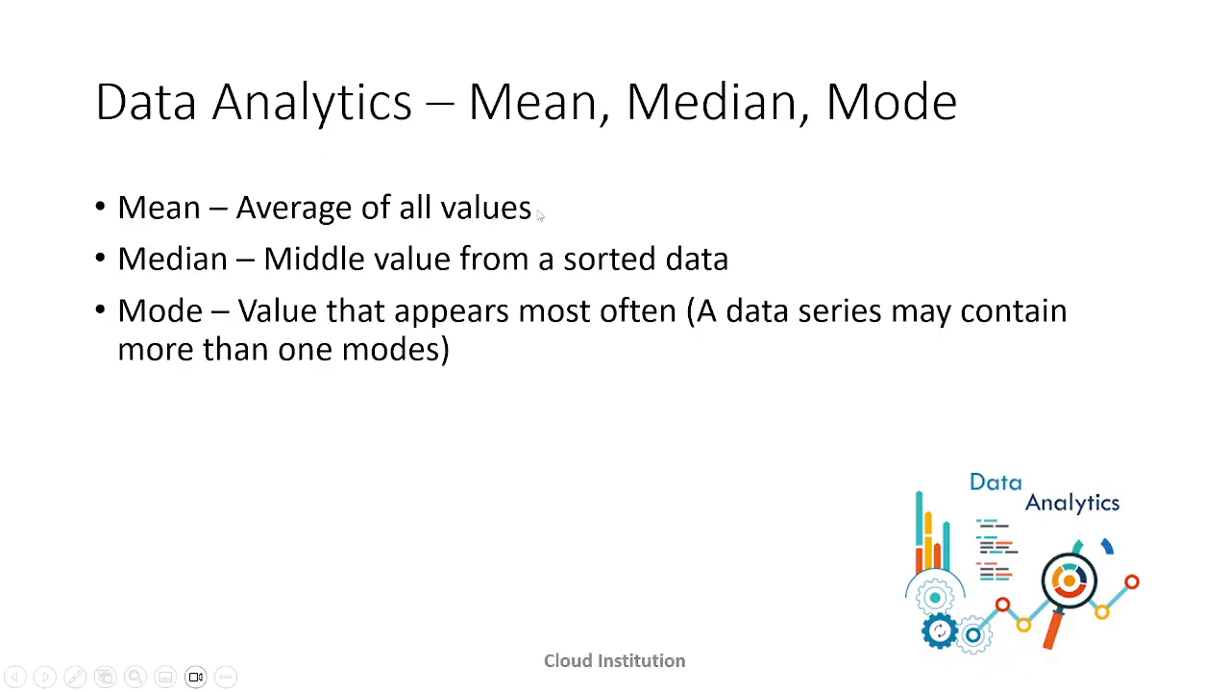
key("alt+Tab")
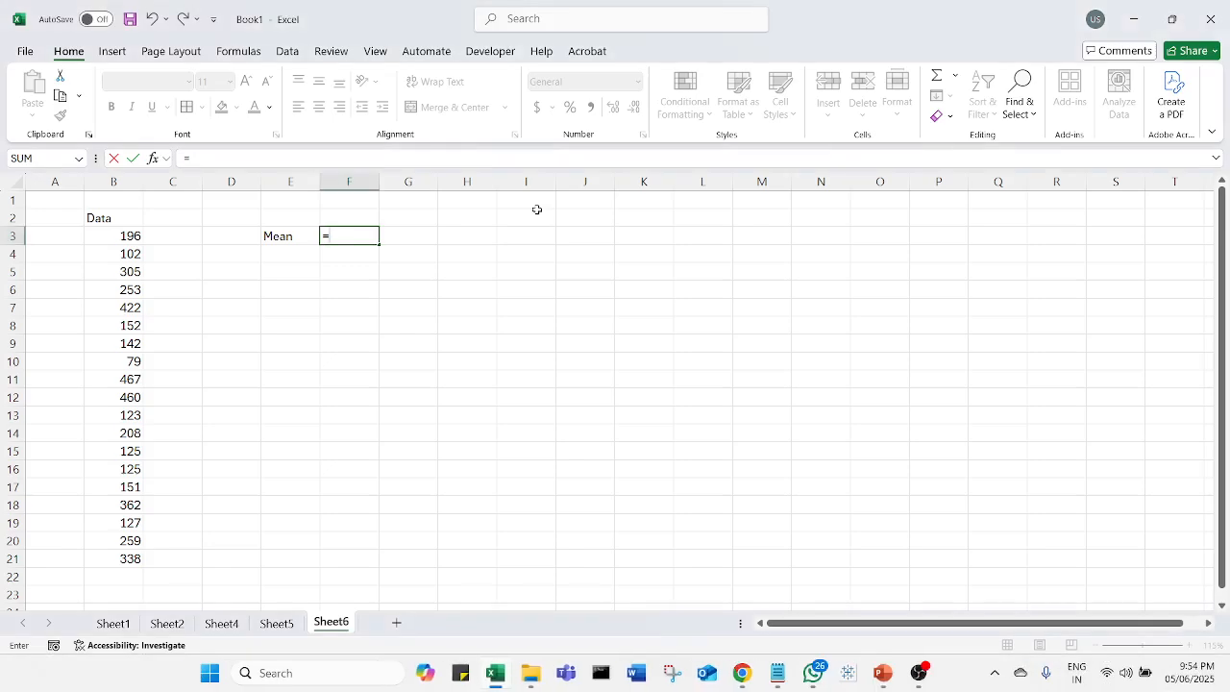
type("averag")
key("Tab")
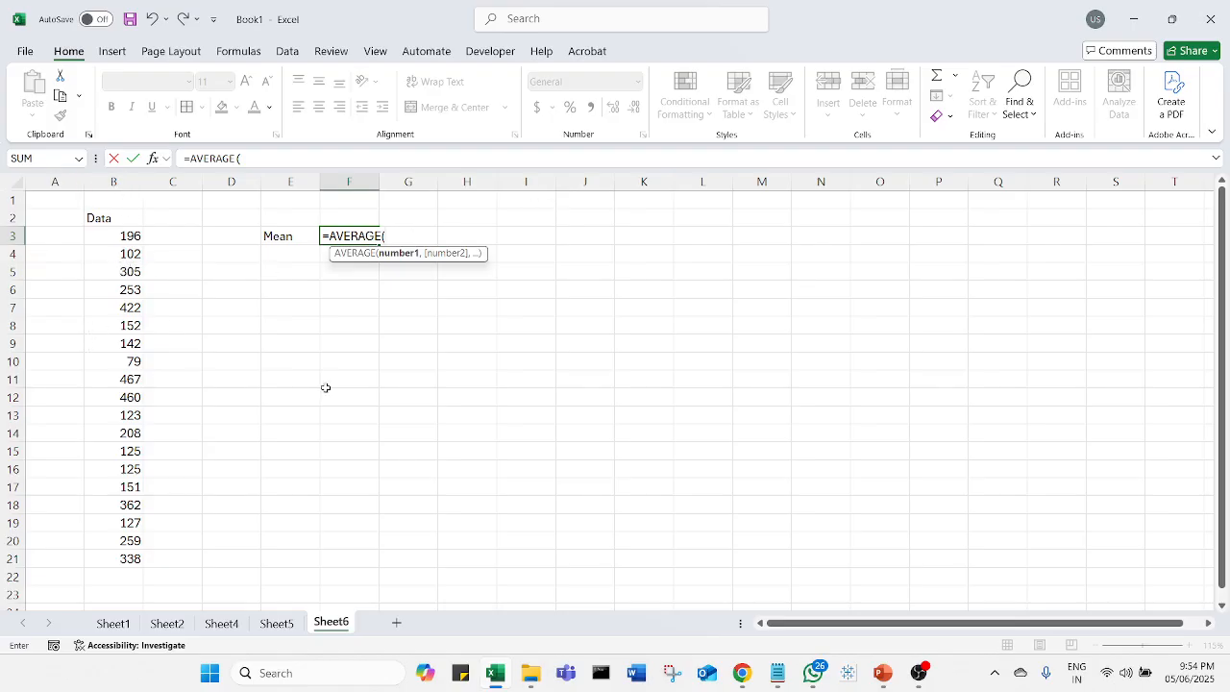
key("Caps_Lock")
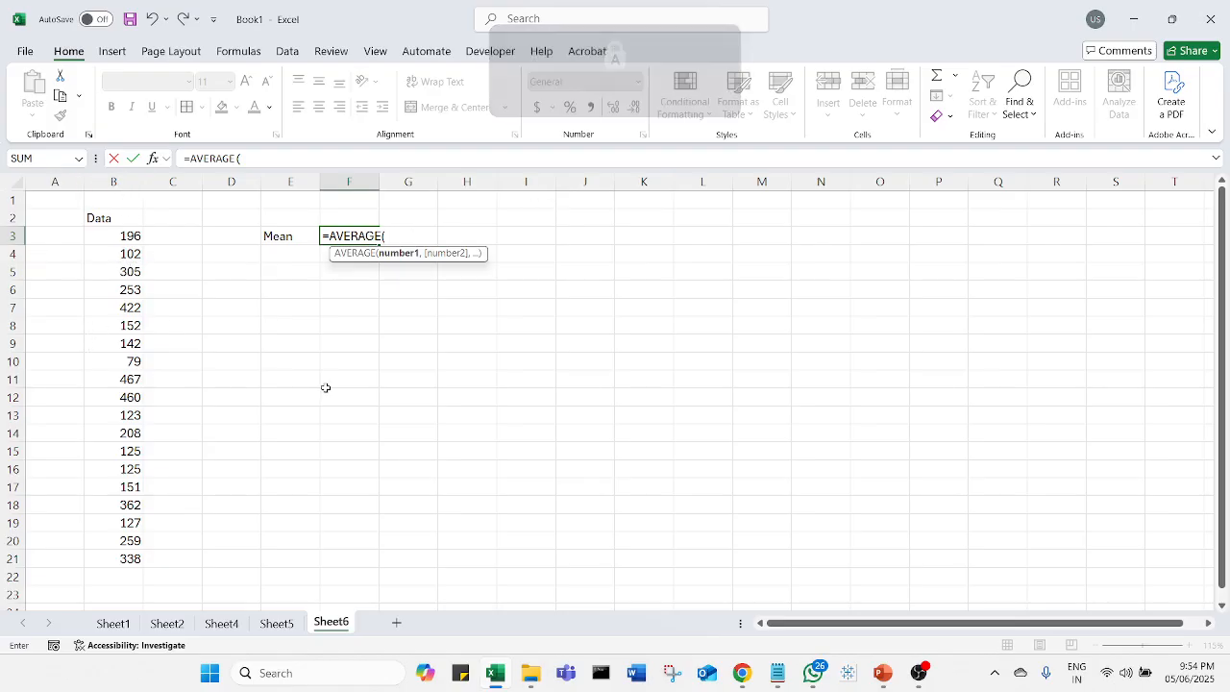
type("B3")
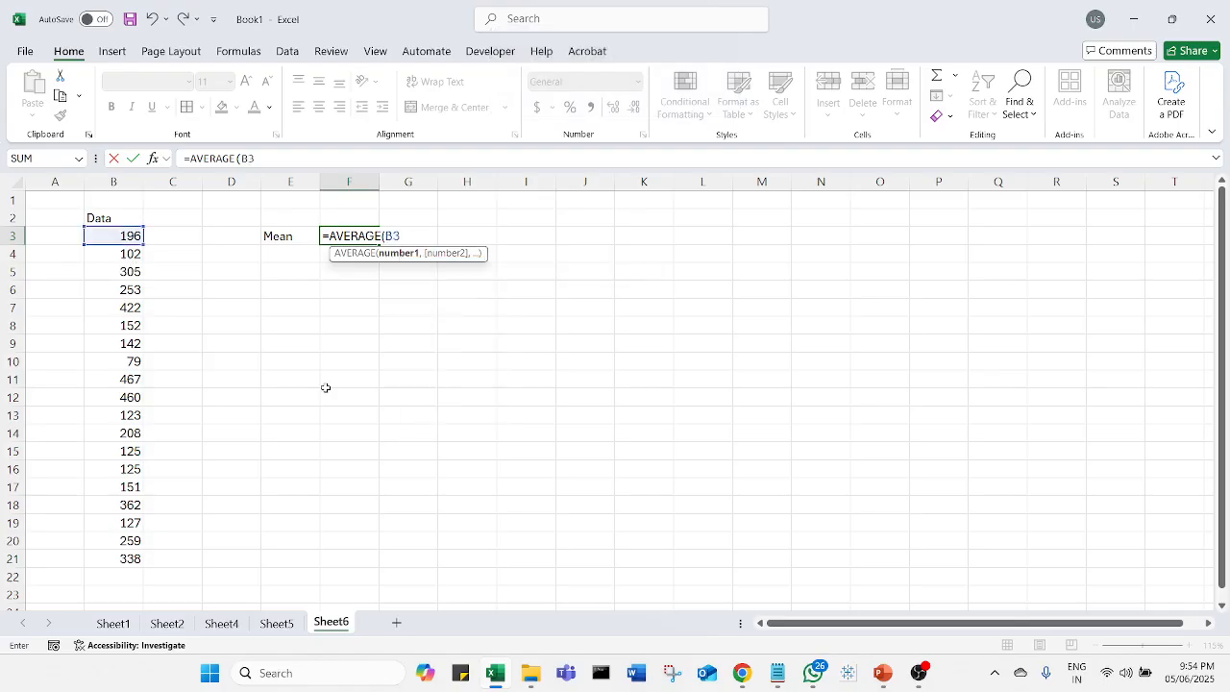
type(":B21")
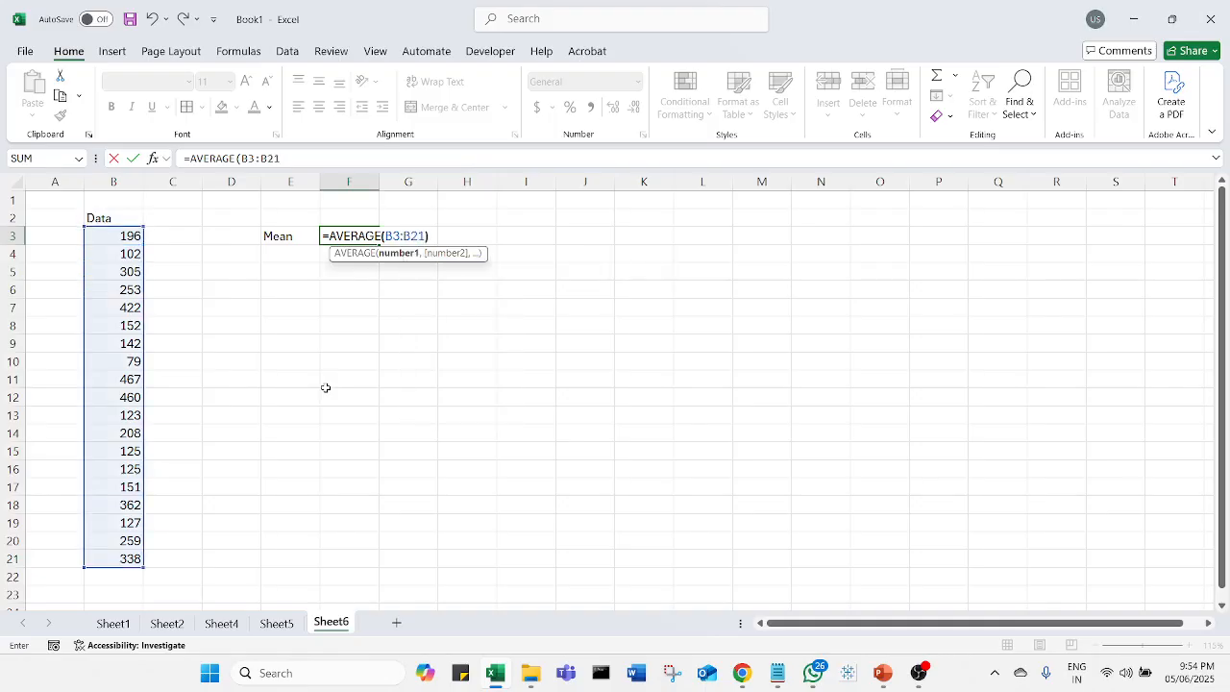
type(")")
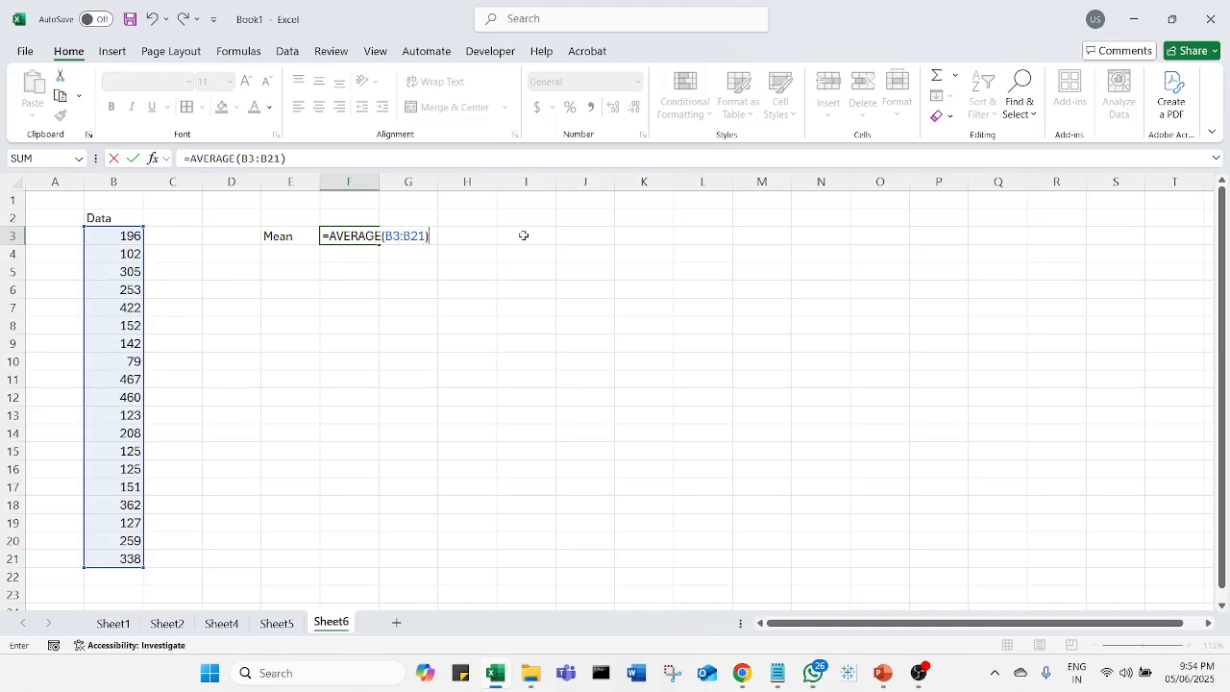
key("Return")
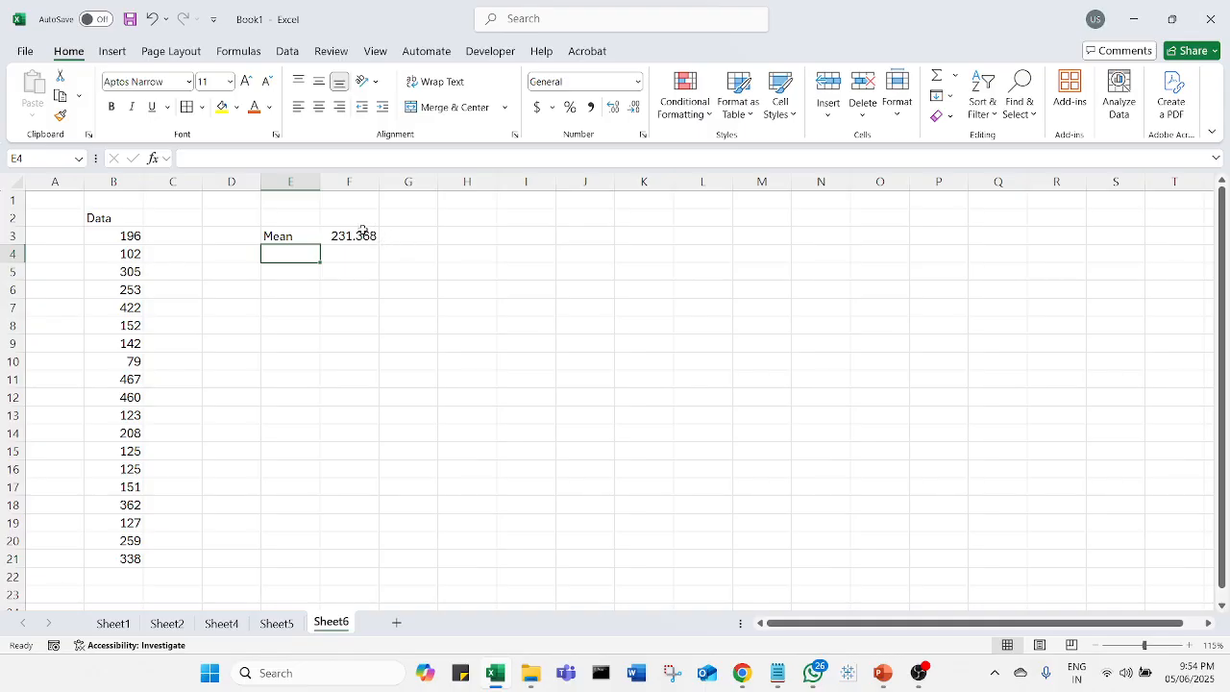
Step: Colour the Mean label and its result in E3:F3 orange
left_click_drag(310, 238, 359, 236)
left_click(255, 107)
left_click(355, 274)
left_click(454, 293)
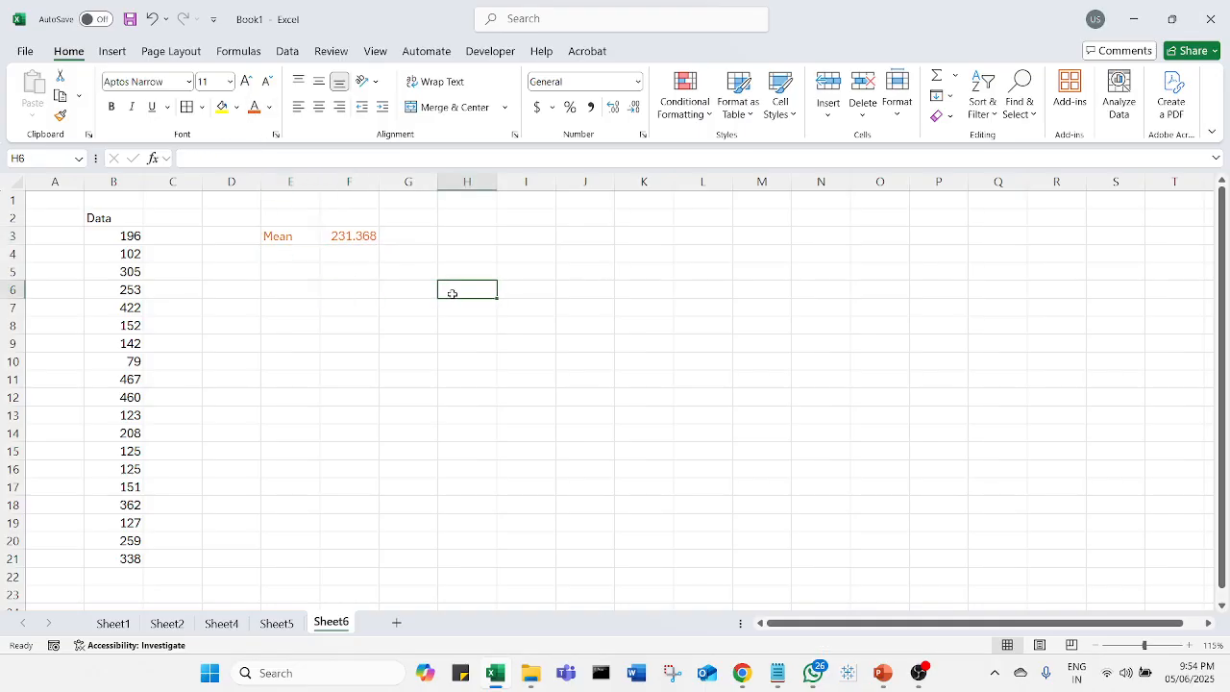
Step: Enter the label Median in E4
left_click(312, 256)
type("mEIDNA")
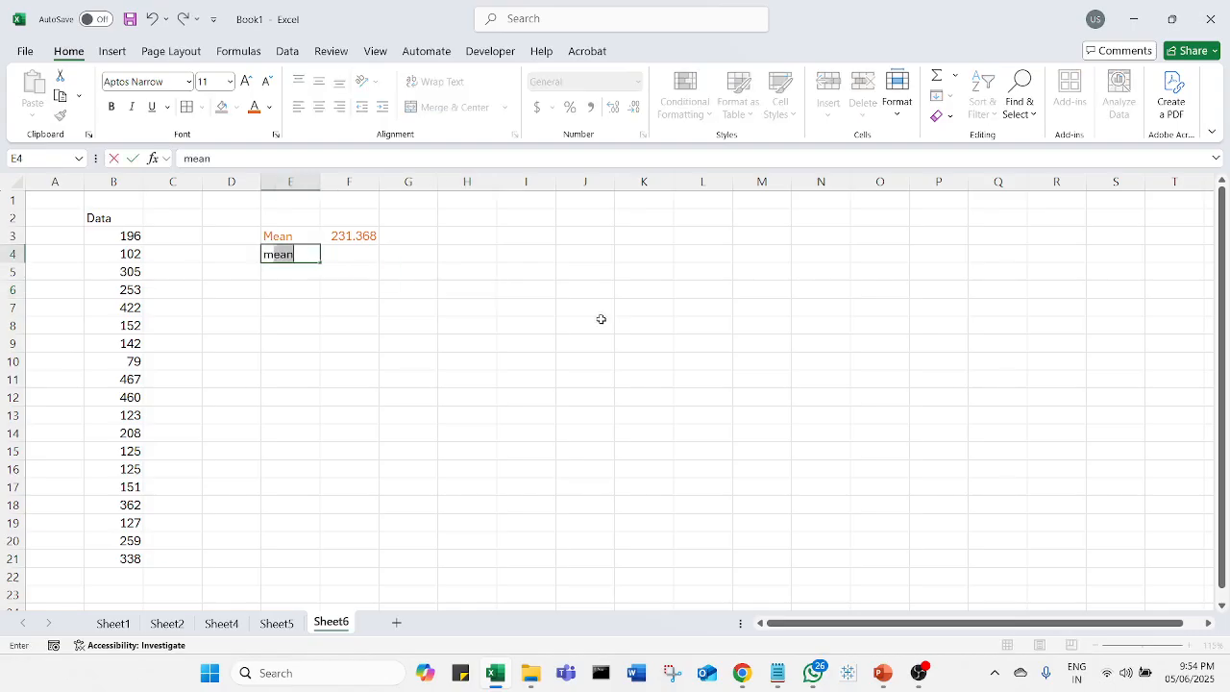
key("BackSpace")
key("BackSpace")
key("BackSpace")
key("BackSpace")
key("BackSpace")
key("BackSpace")
key("Caps_Lock")
type("Median")
key("Return")
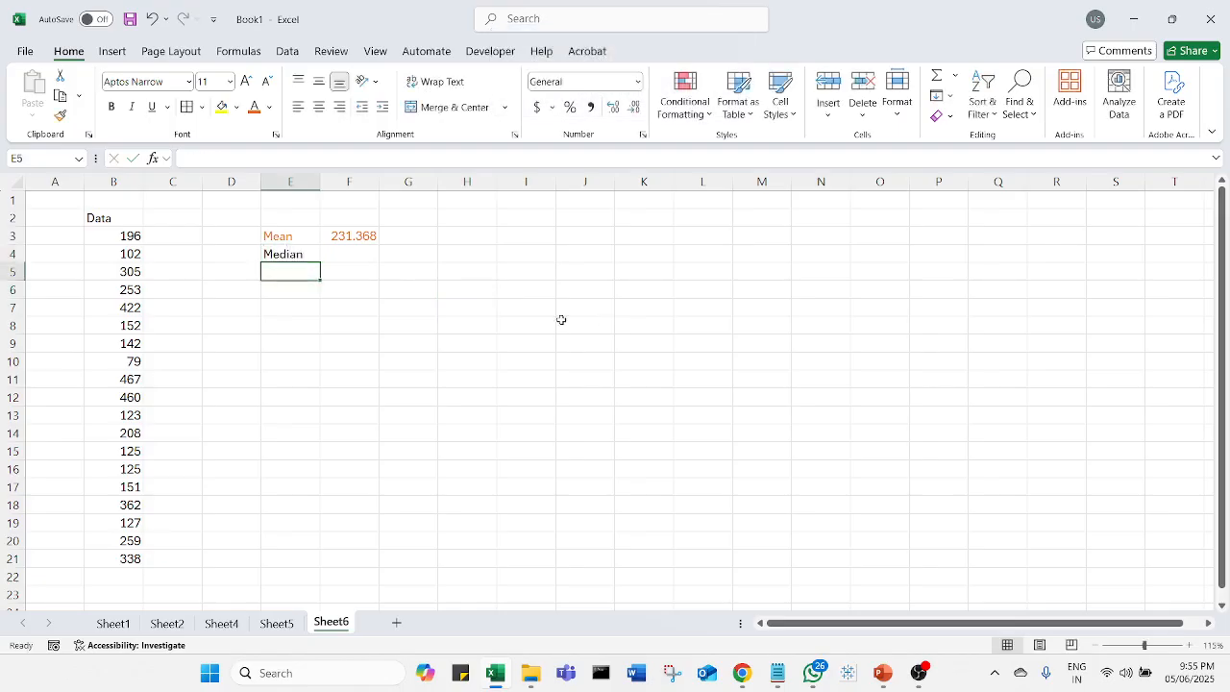
Step: Review the median definition on the slide and browse the Data column values
key("alt+Tab")
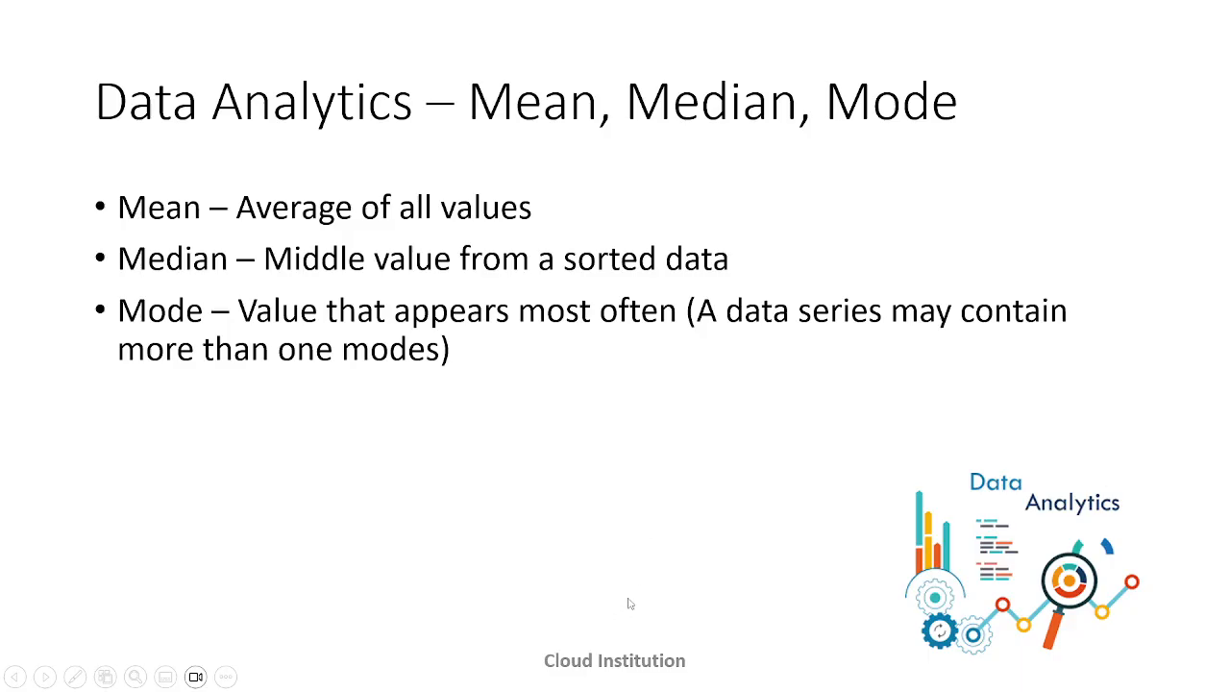
key("alt+Tab")
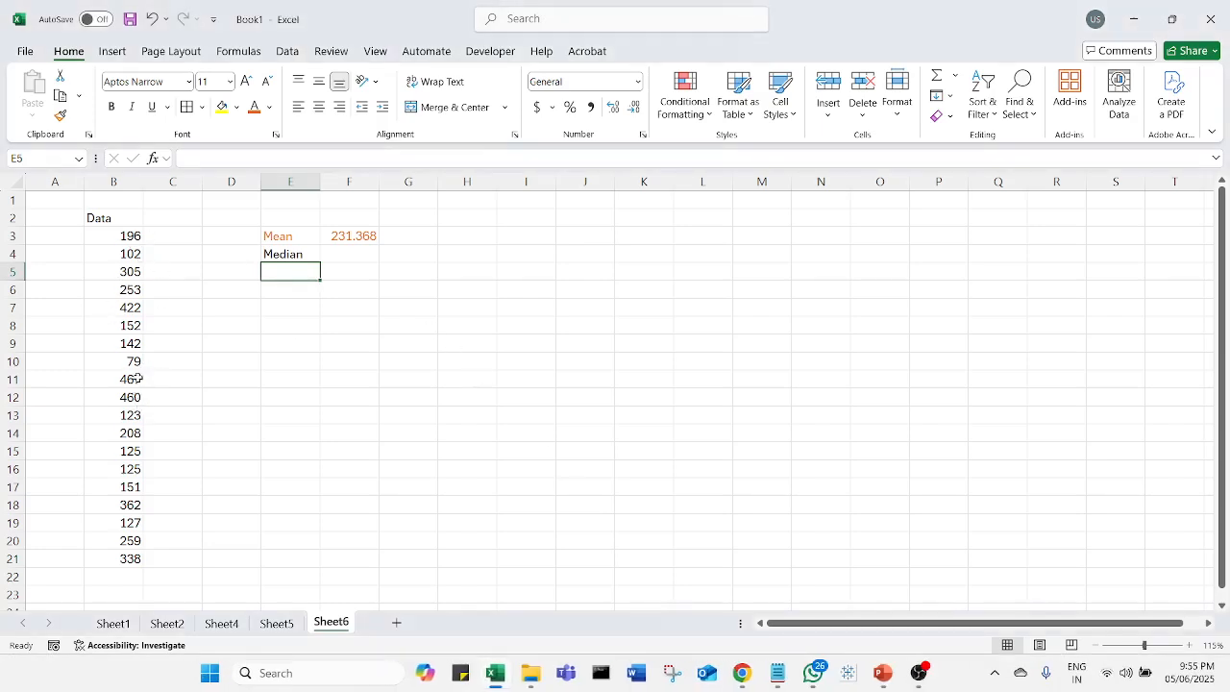
left_click(136, 379)
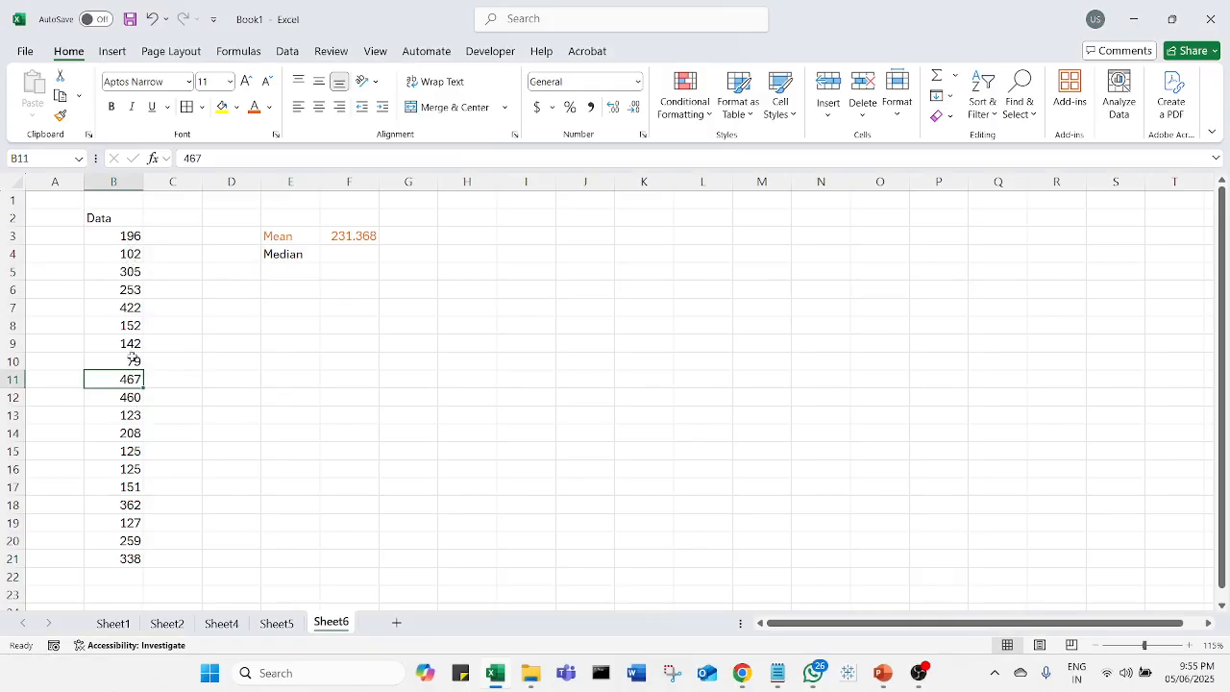
left_click(127, 364)
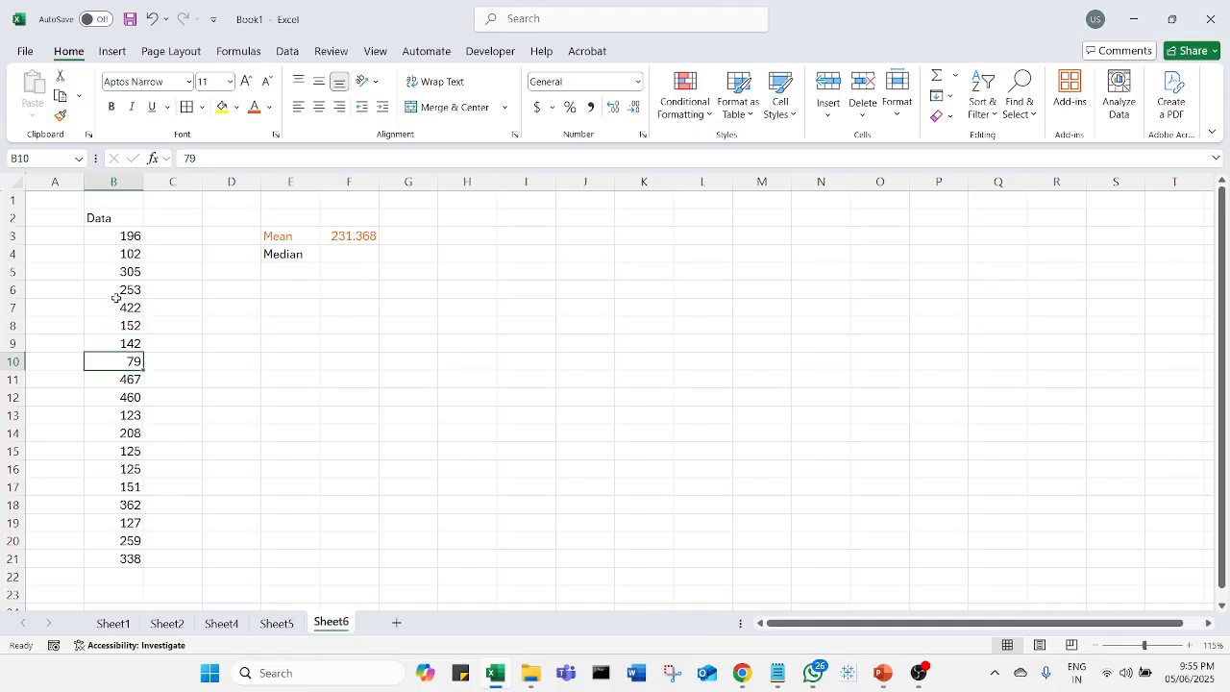
left_click(171, 305)
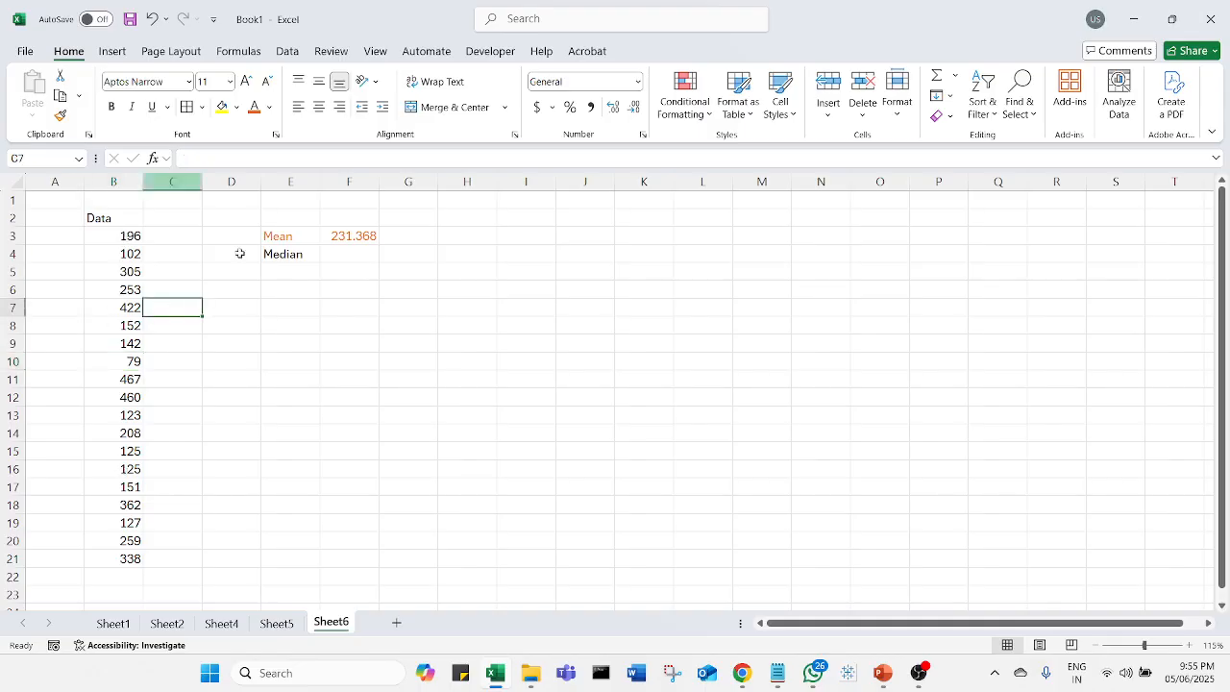
Step: Copy the Data values B3:B21 into C3:C21
left_click_drag(124, 236, 127, 559)
key("ctrl+c")
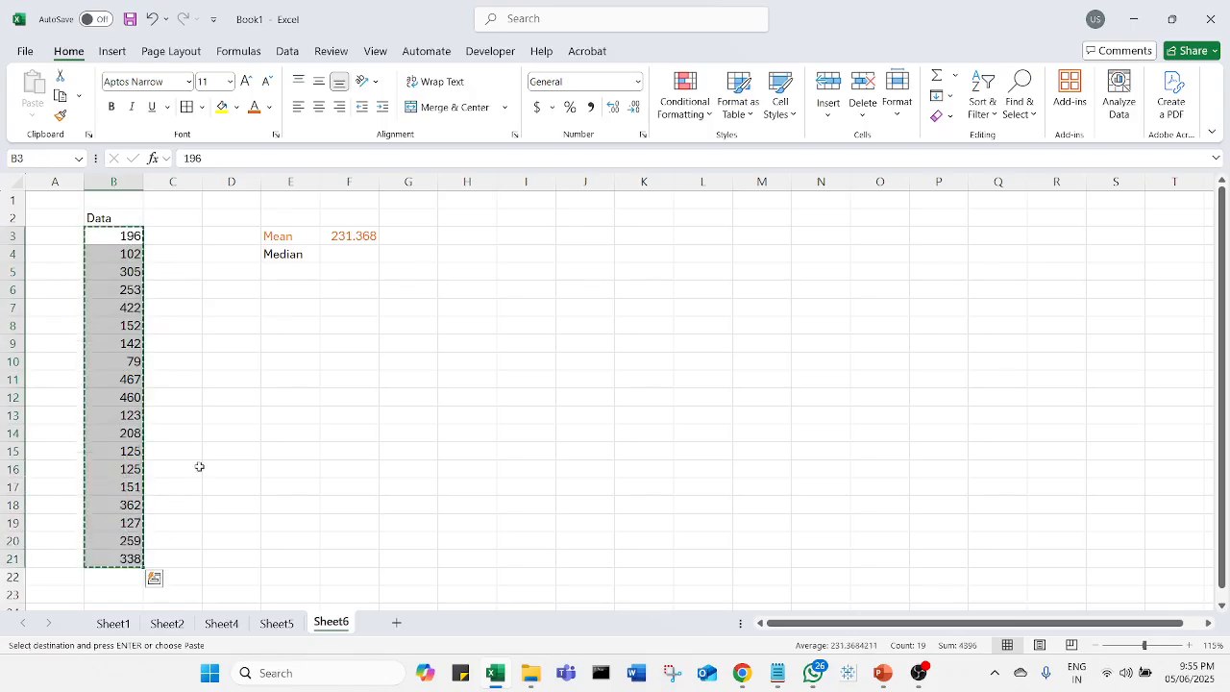
left_click(178, 240)
key("ctrl+v")
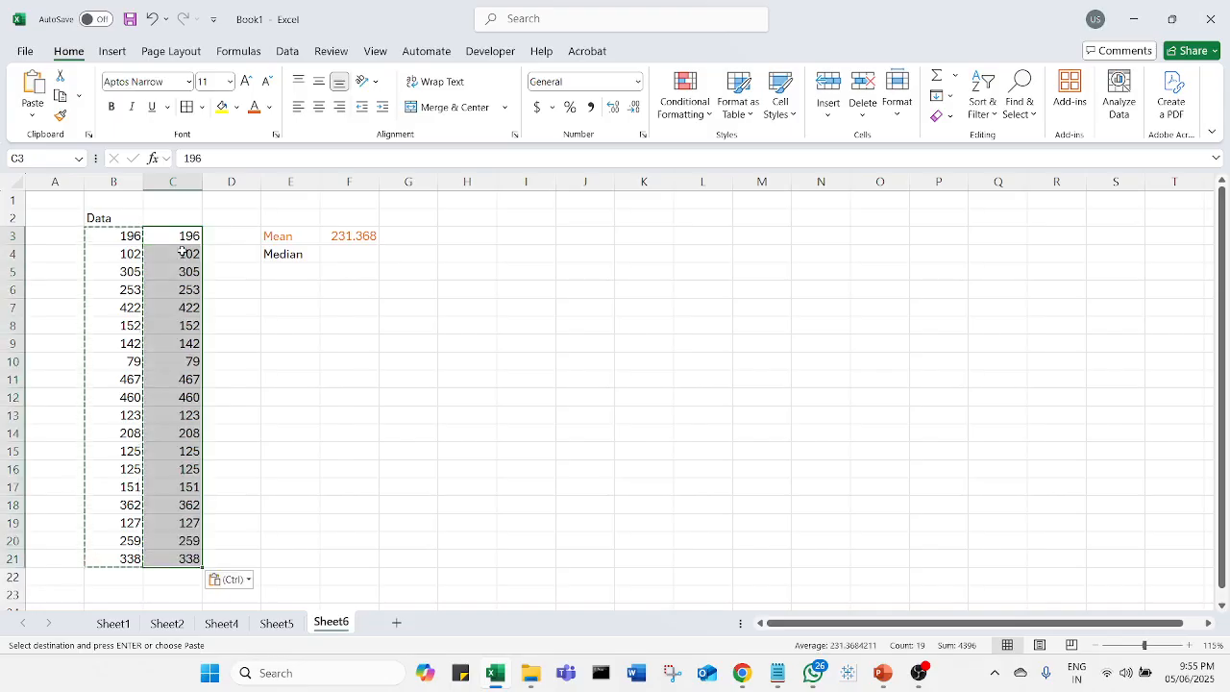
key("Escape")
Step: Sort the copied values in C3:C21 smallest to largest, continuing with the current selection only
left_click(227, 379)
left_click_drag(188, 239, 178, 552)
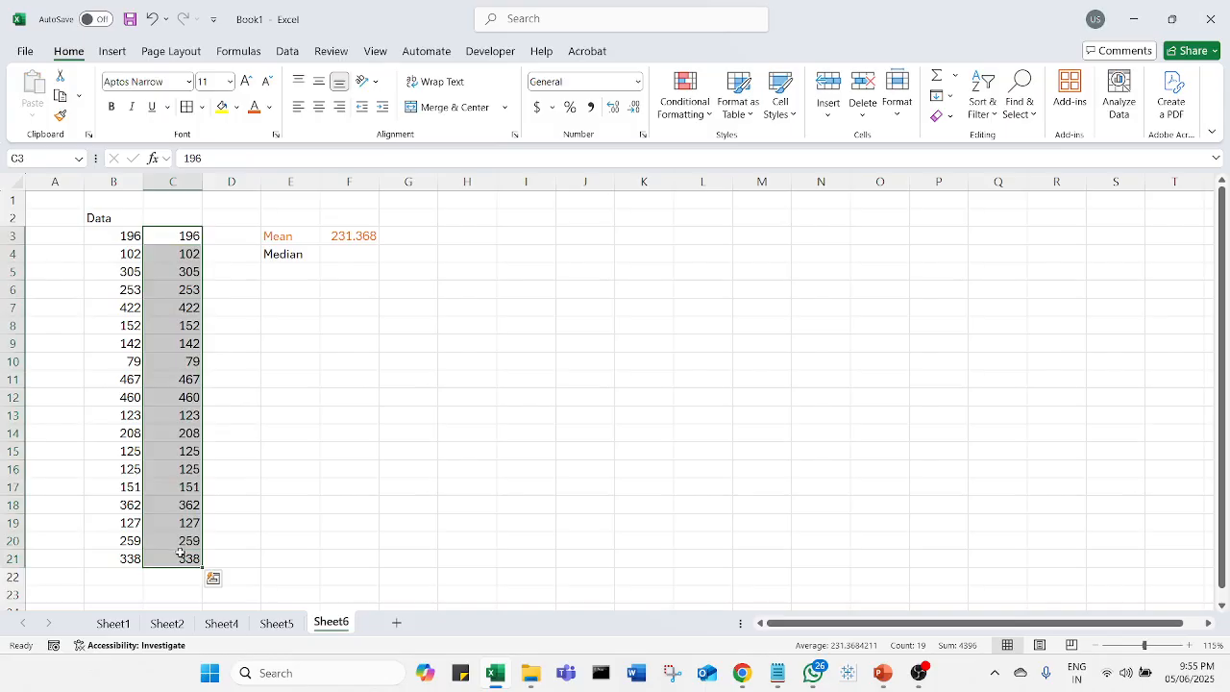
left_click(990, 111)
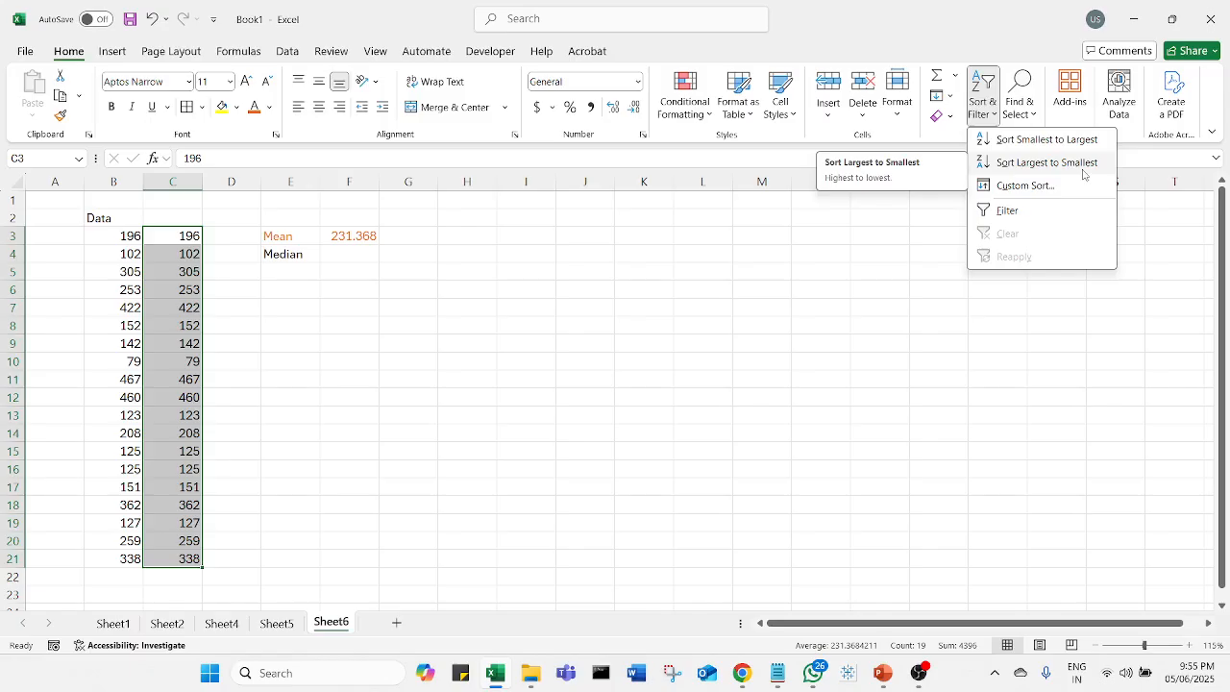
left_click(1038, 145)
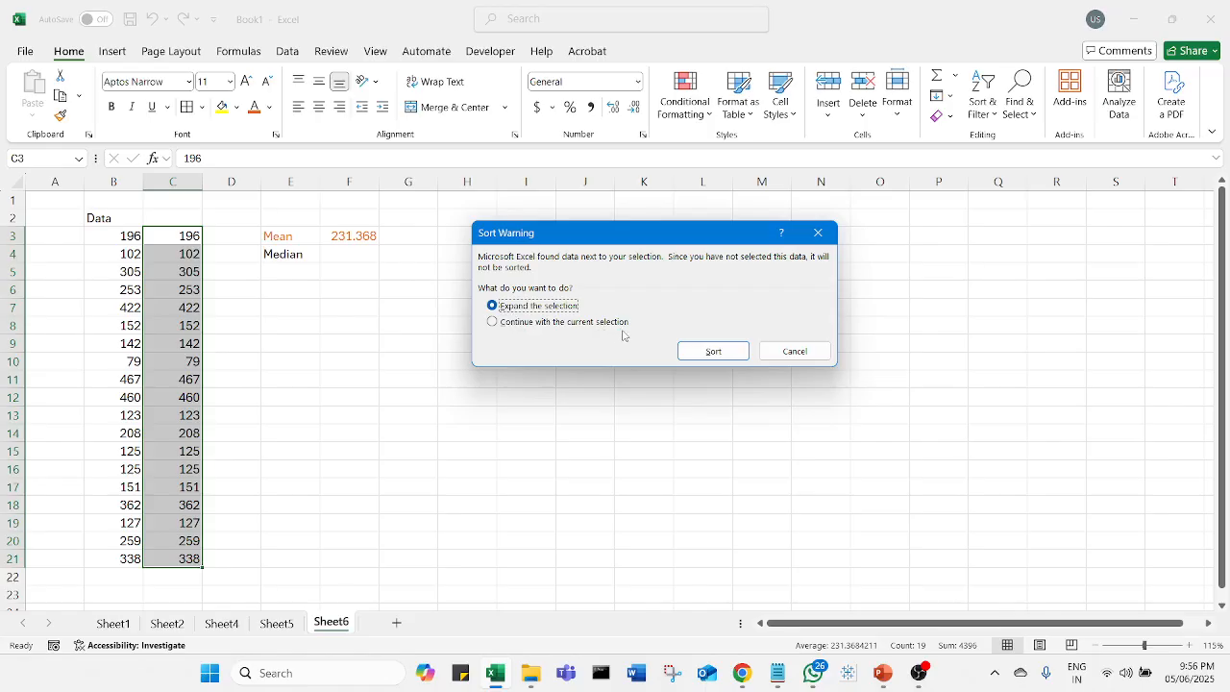
left_click(493, 323)
left_click(713, 352)
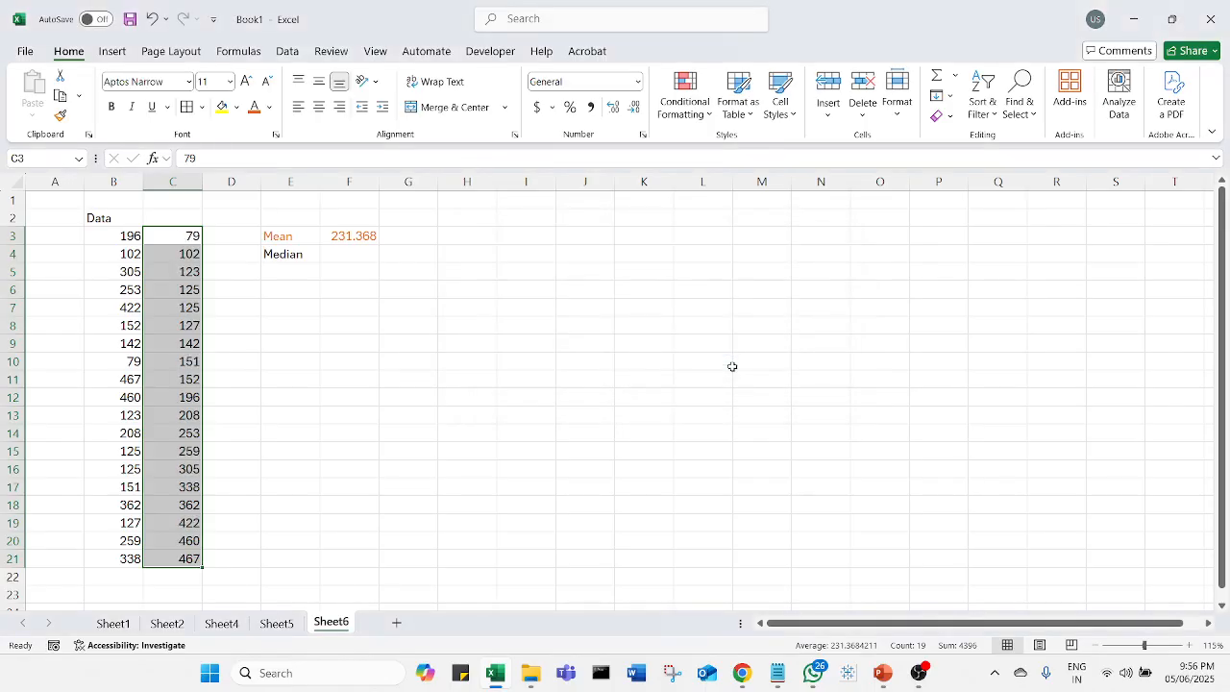
Step: Calculate the median of the sorted values in F4 with =MEDIAN(C3:C21)
left_click(543, 405)
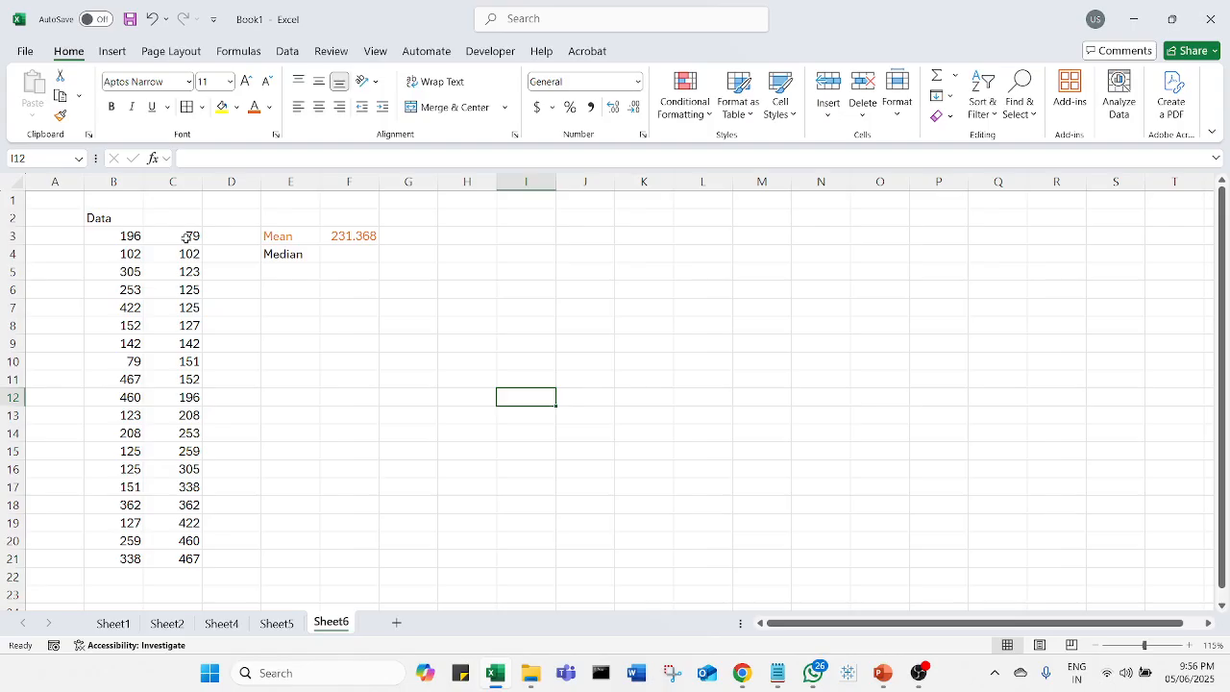
left_click(363, 261)
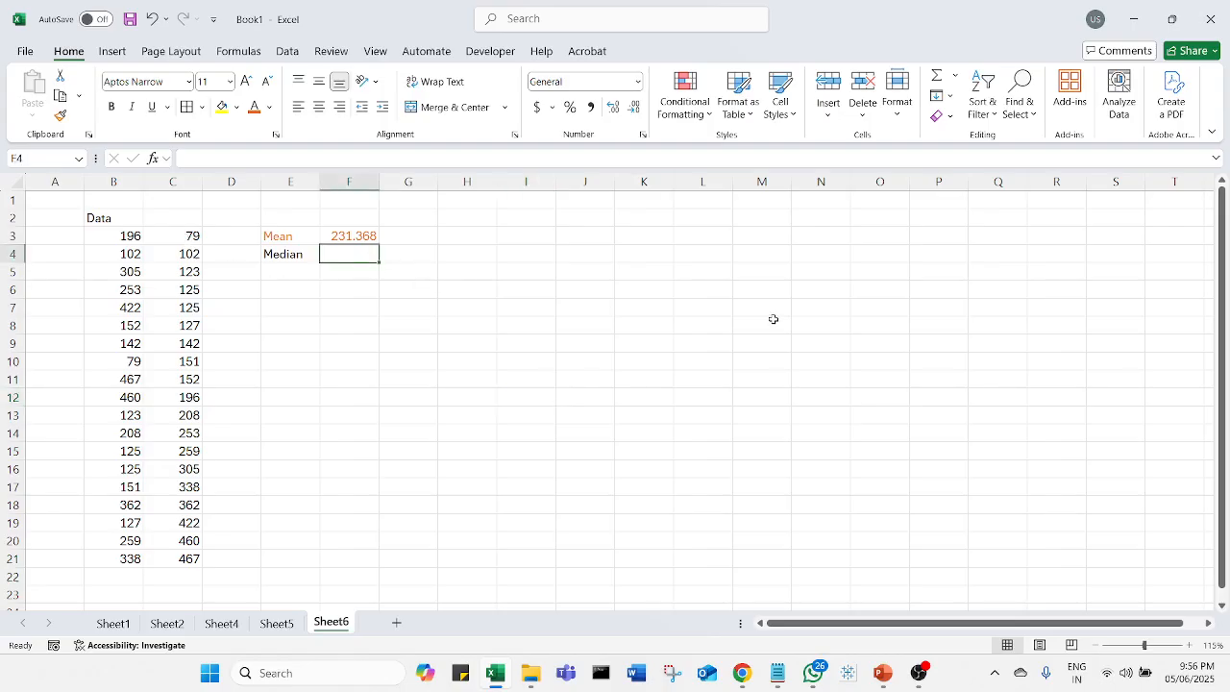
type("=med")
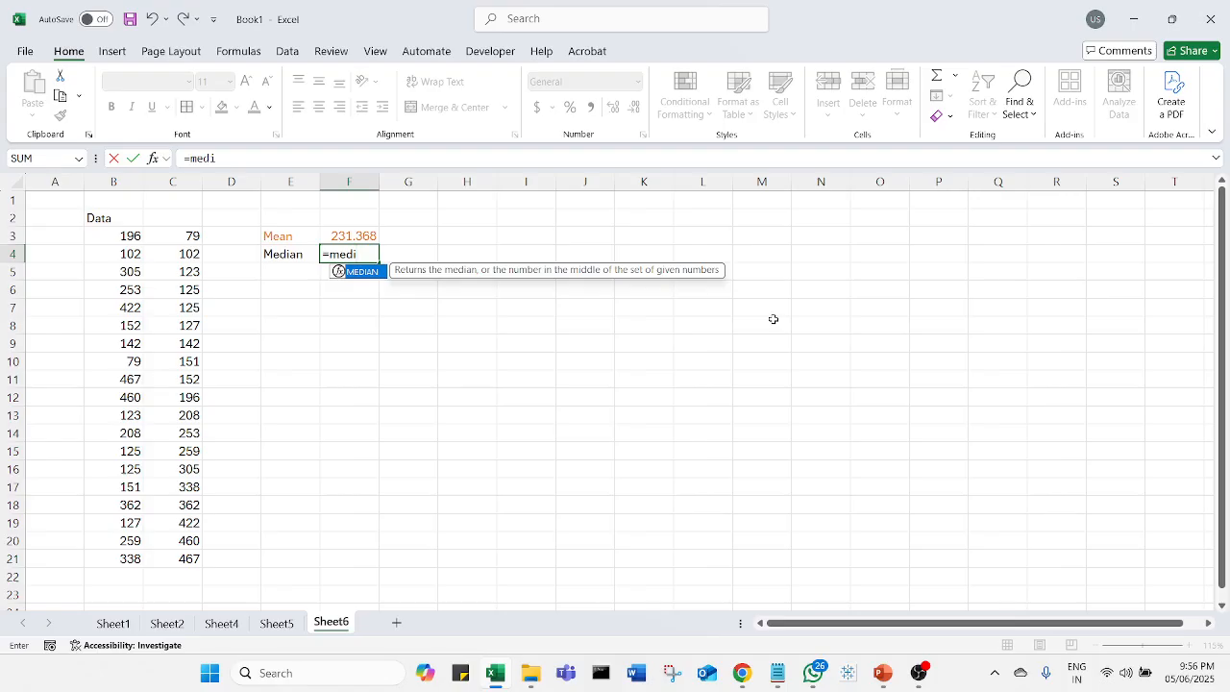
type("i")
key("Tab")
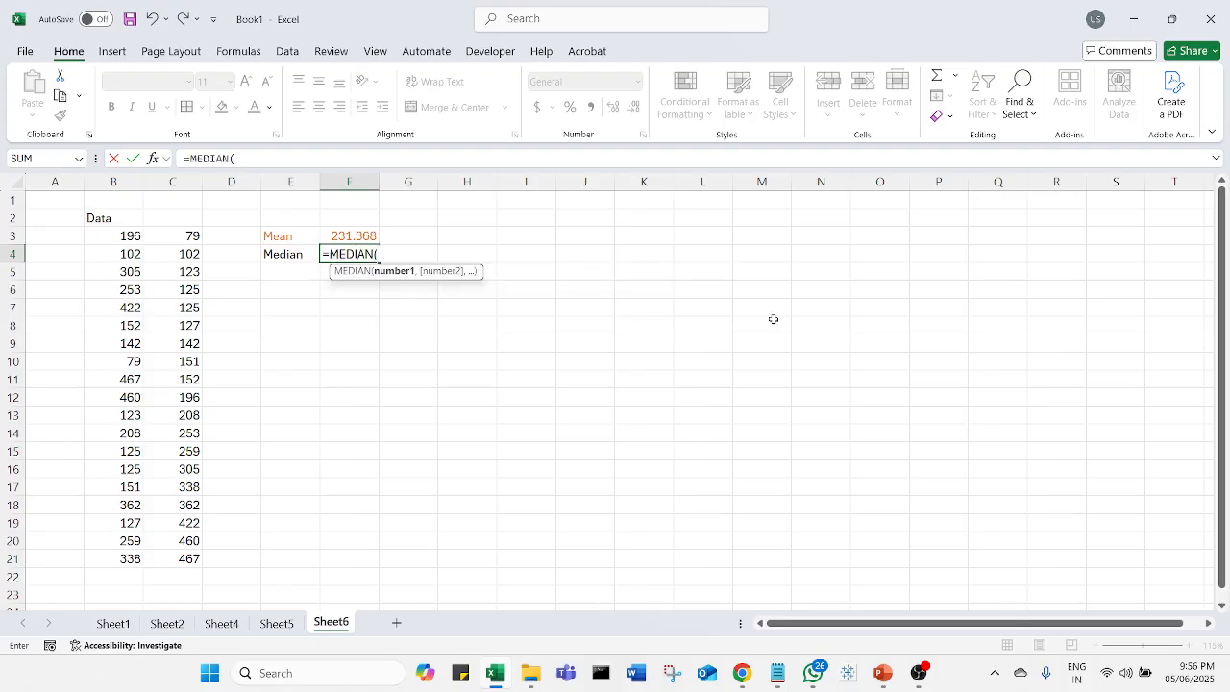
left_click_drag(195, 234, 177, 550)
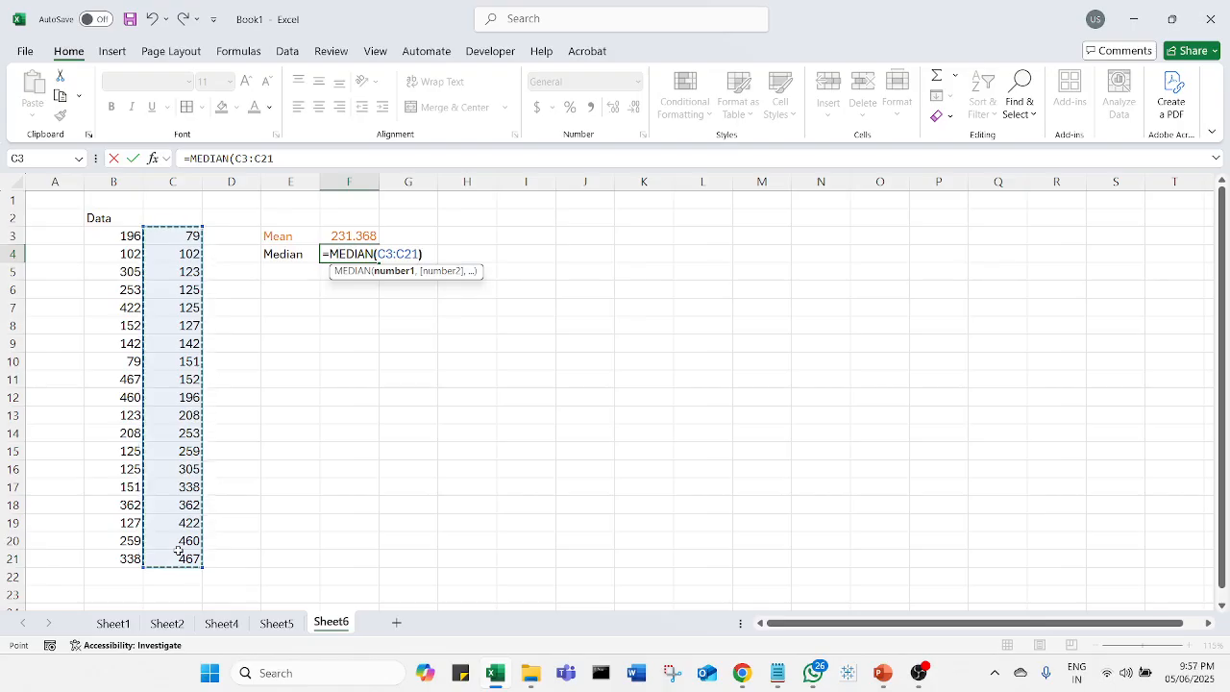
type(")")
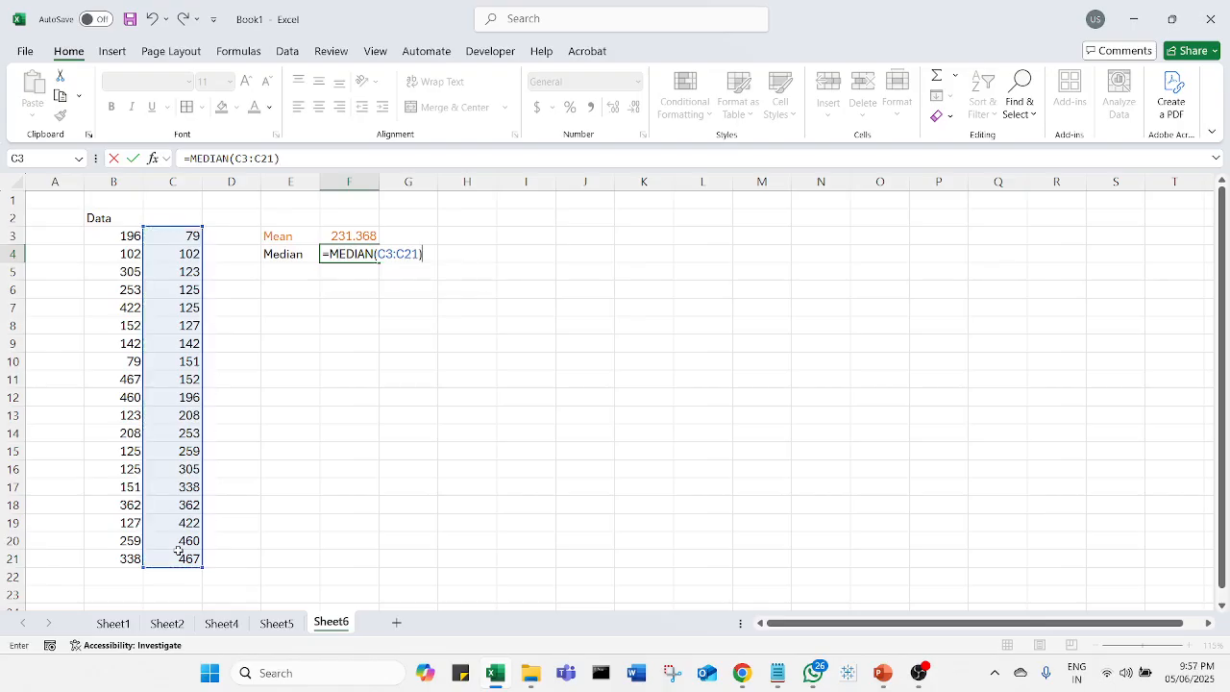
key("Return")
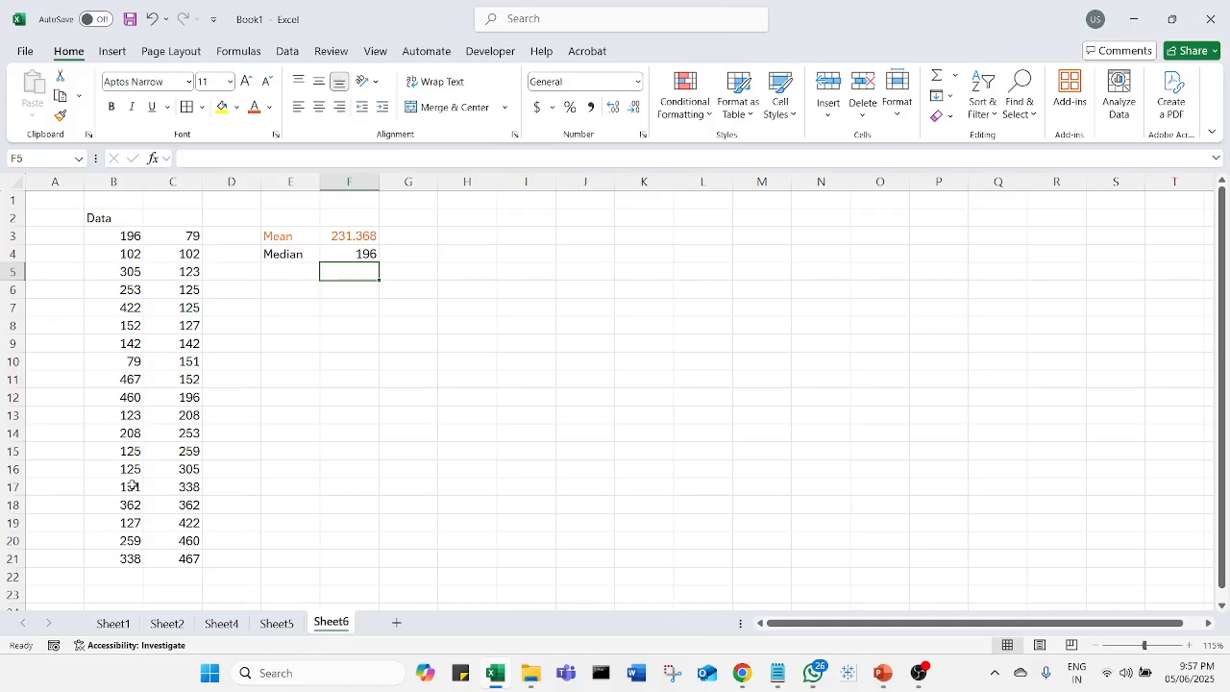
Step: Highlight the middle sorted value in C12 with a yellow fill
left_click(174, 398)
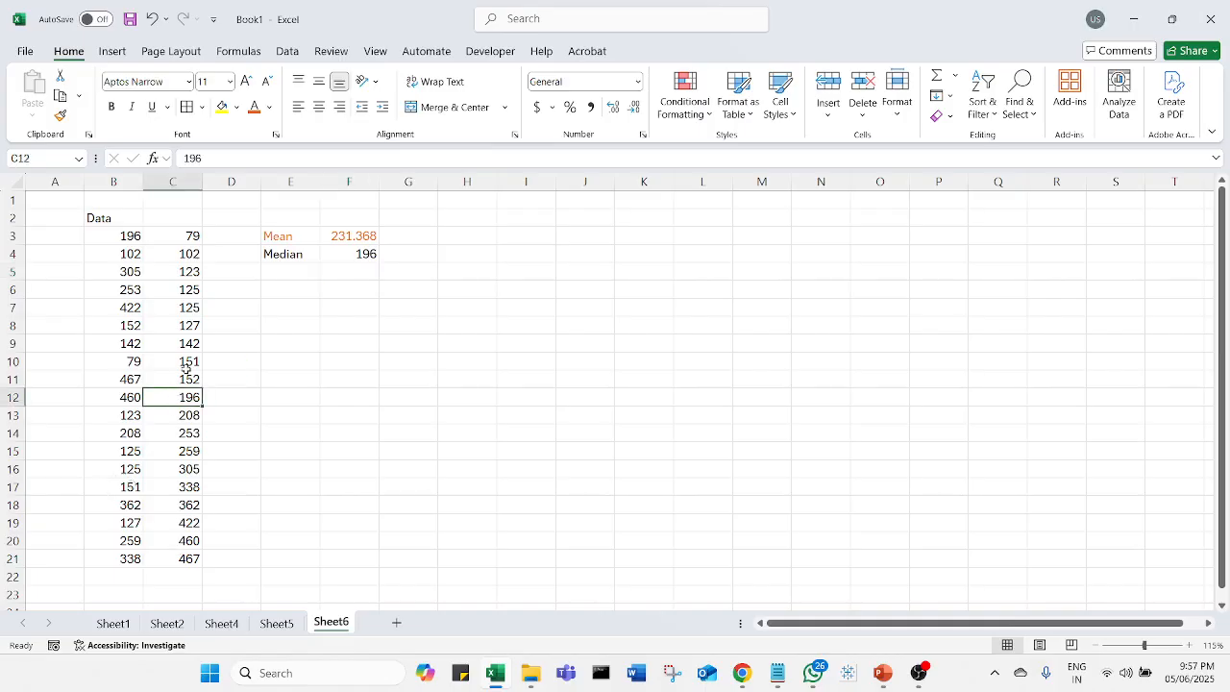
left_click(222, 107)
left_click(349, 450)
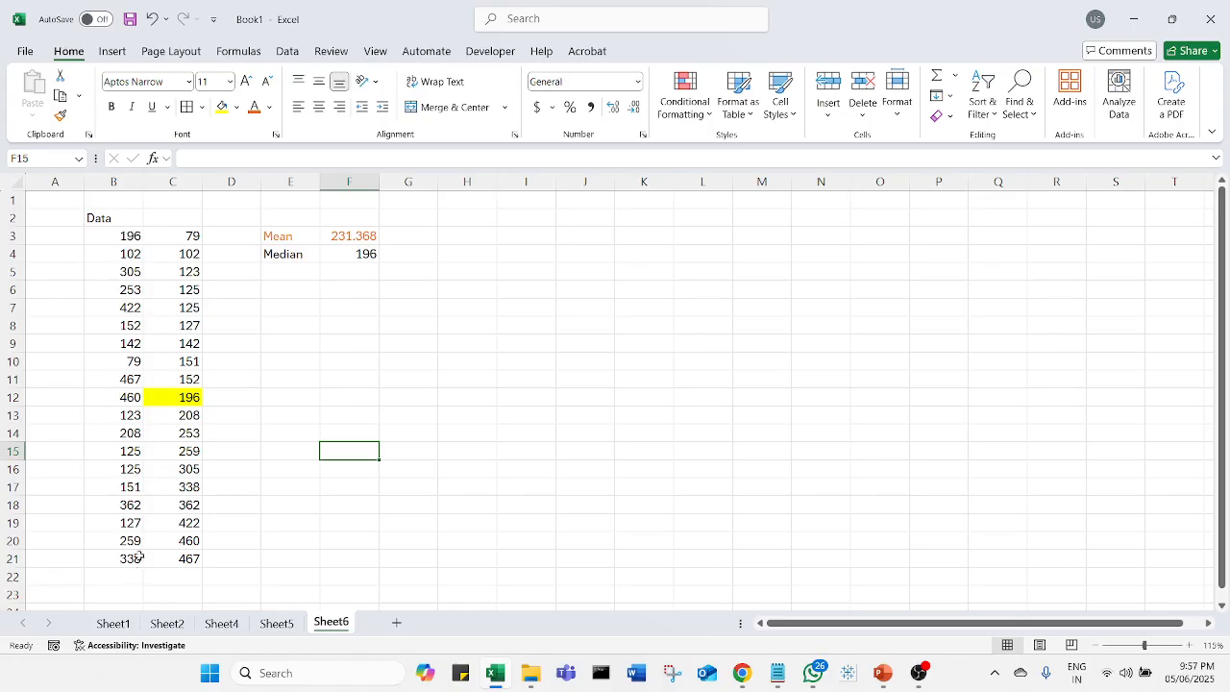
Step: Calculate the median of the original Data column in G4 with =MEDIAN(B3:B21)
left_click(429, 252)
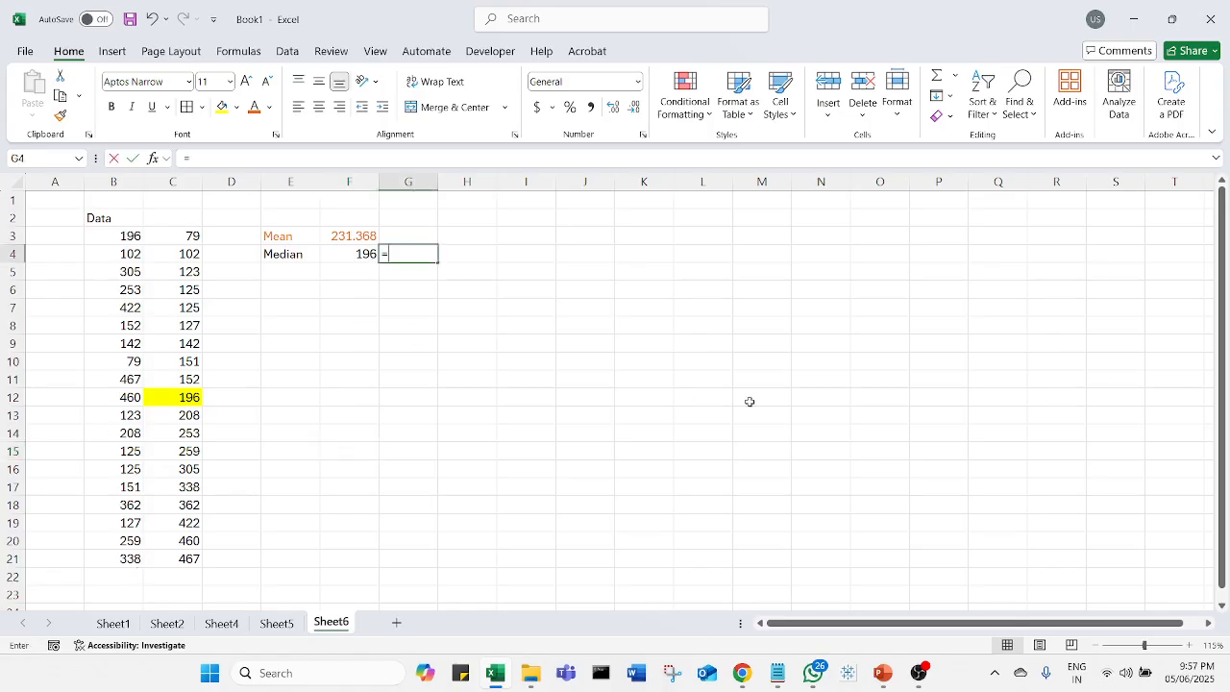
type("=medi")
key("Tab")
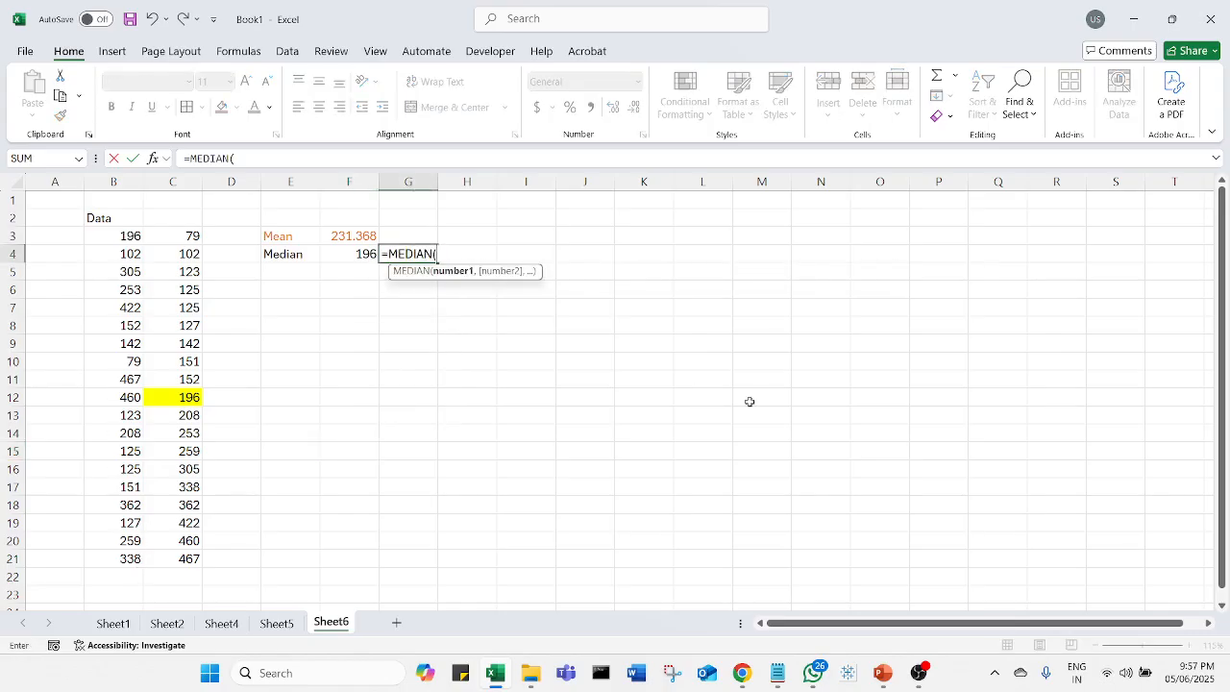
left_click_drag(127, 241, 141, 559)
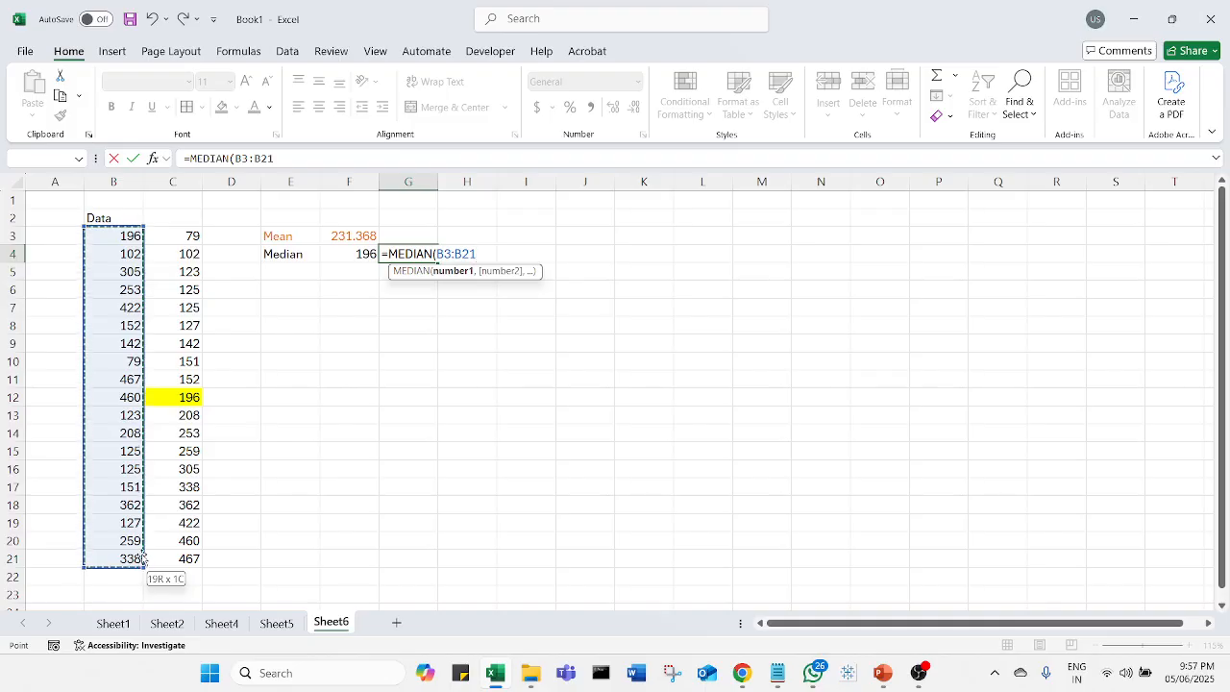
type(")")
key("Return")
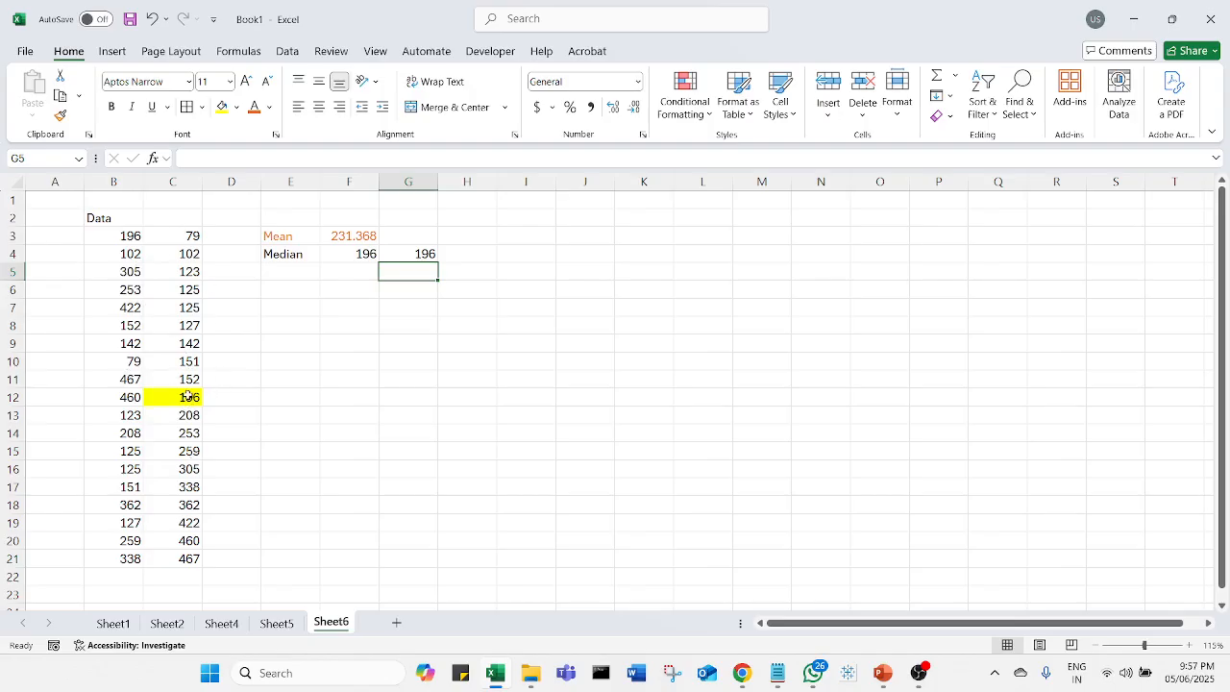
Step: Enter the label Mode in E5 and the formula =MODE(B3:B21) in F5
left_click(305, 278)
type("Mode")
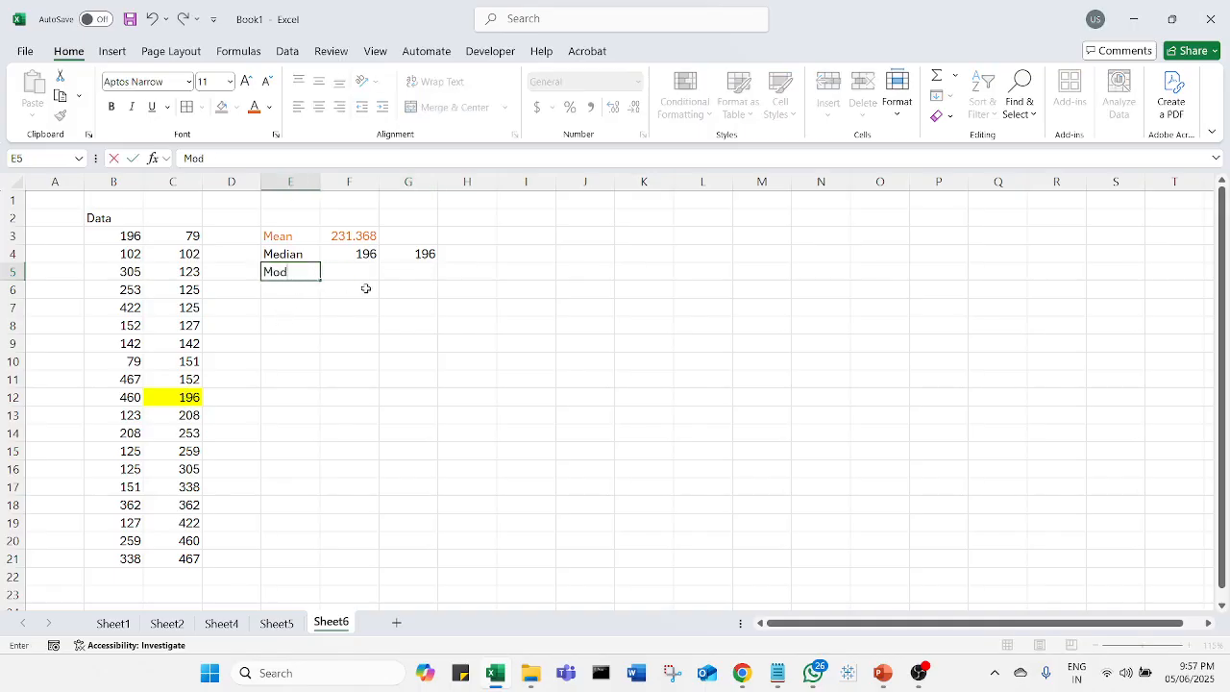
key("Tab")
type("=Mode")
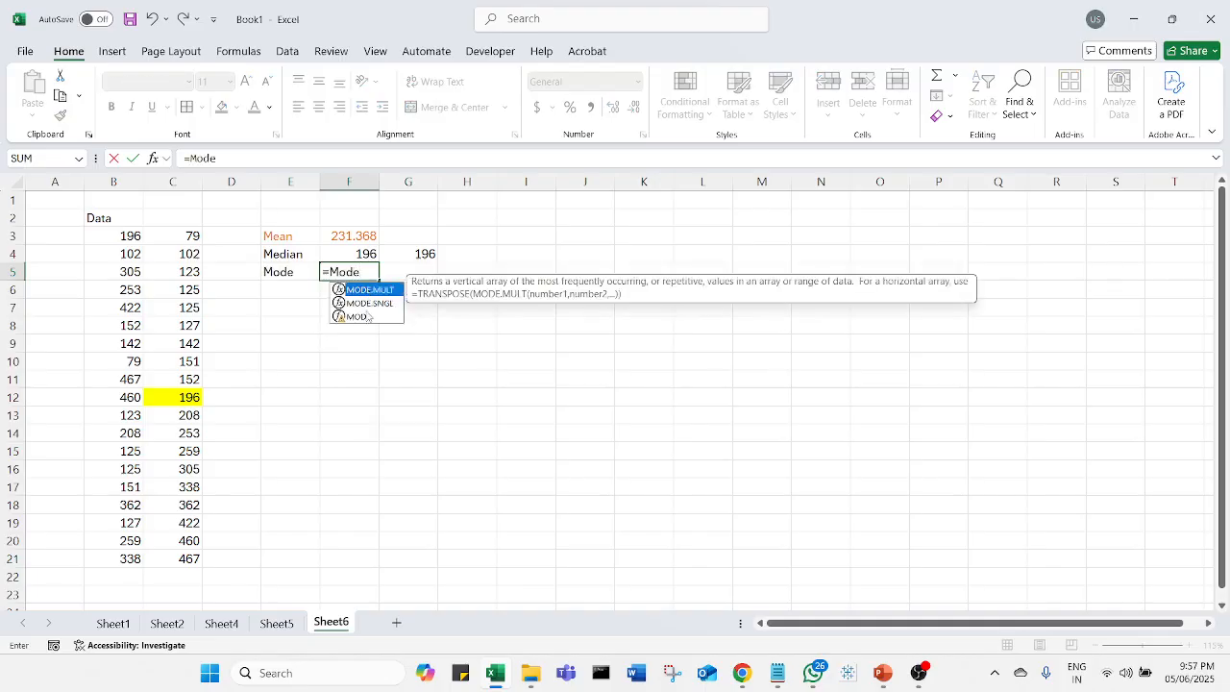
left_click(368, 317)
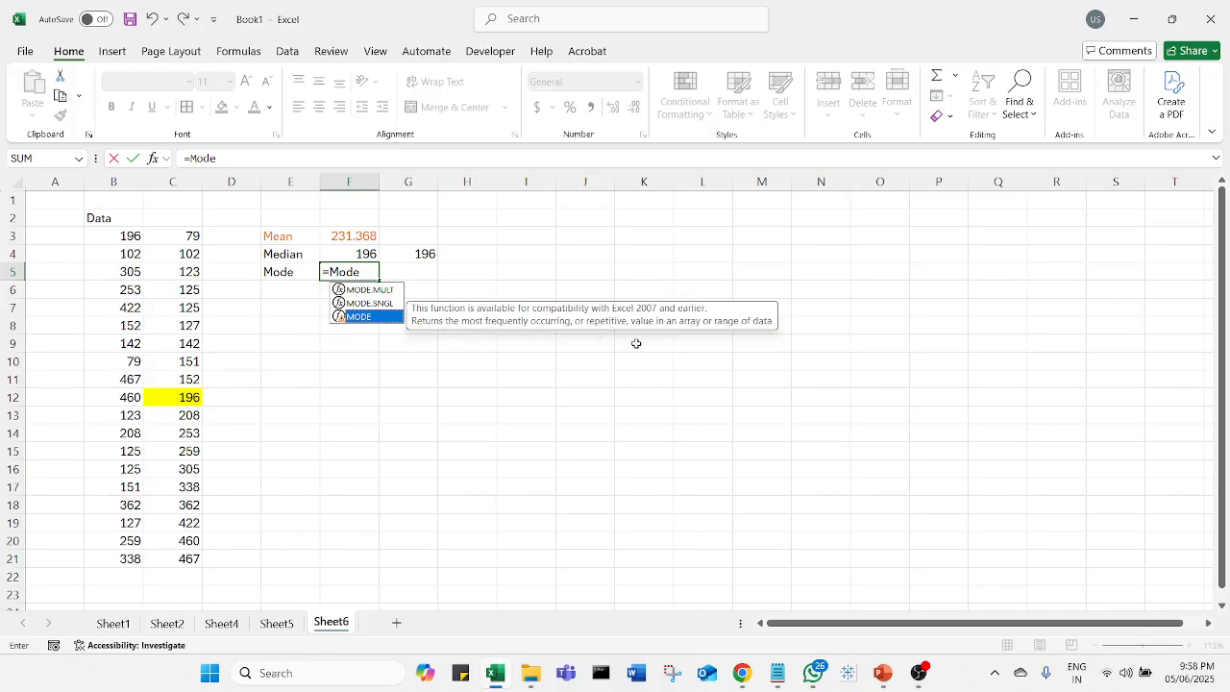
double_click(380, 318)
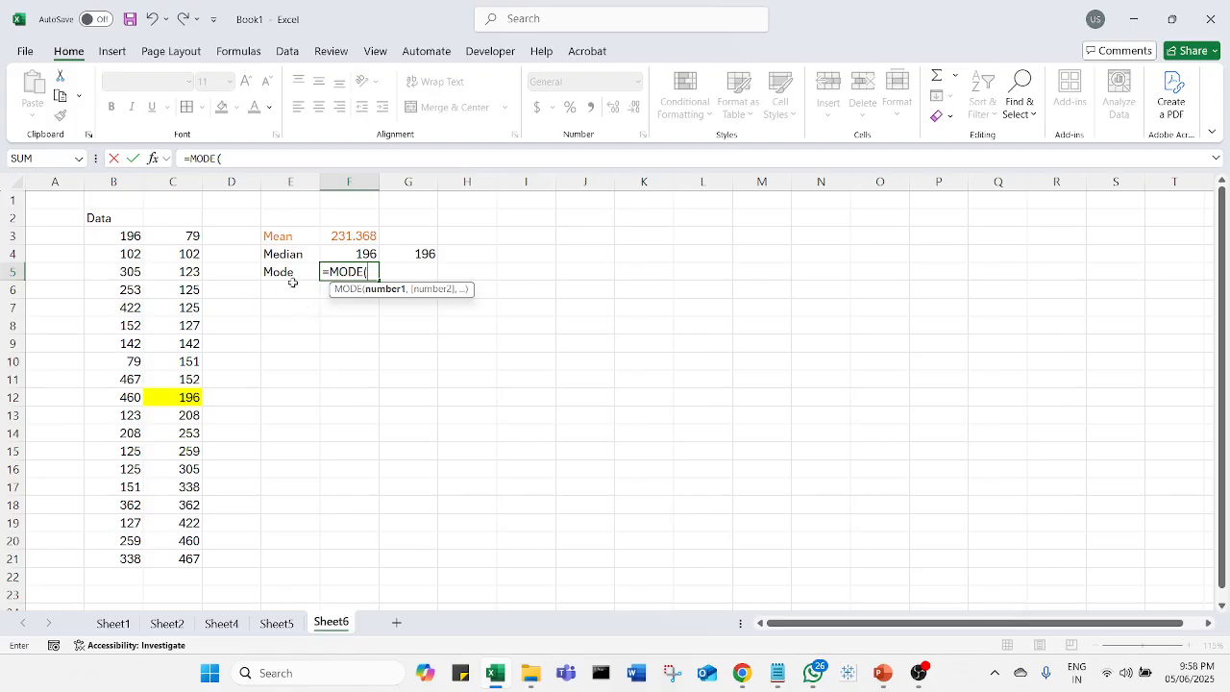
left_click_drag(192, 240, 108, 524)
left_click_drag(182, 231, 192, 490)
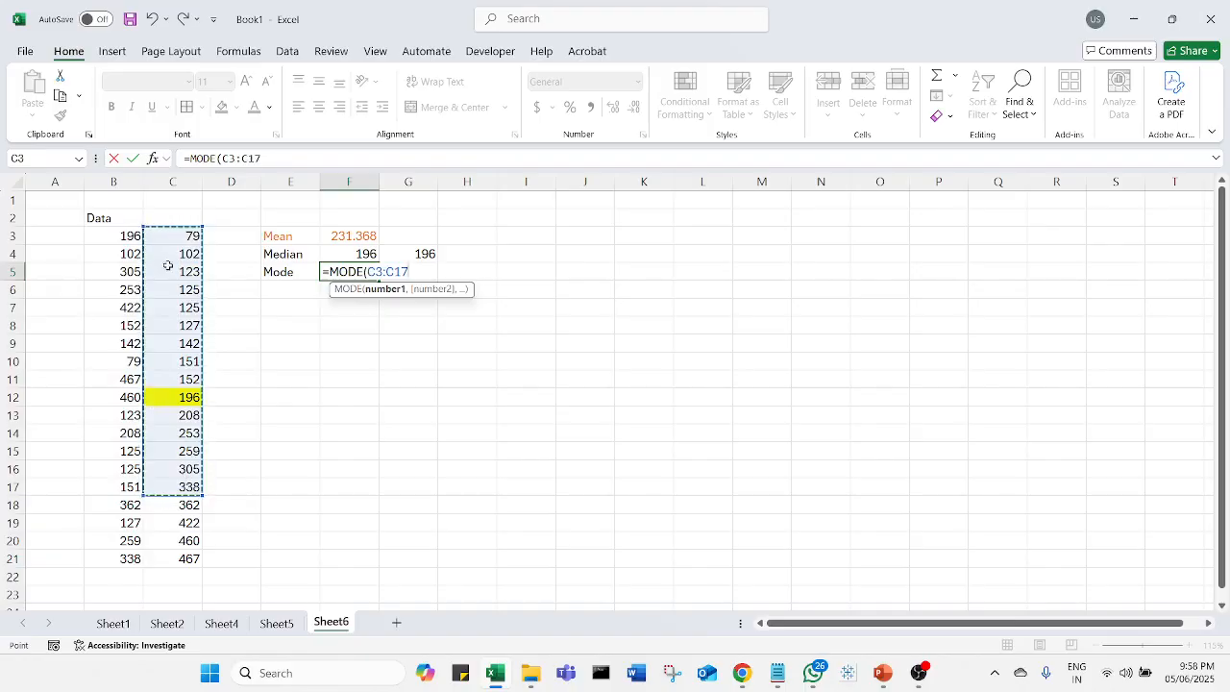
left_click_drag(131, 237, 125, 559)
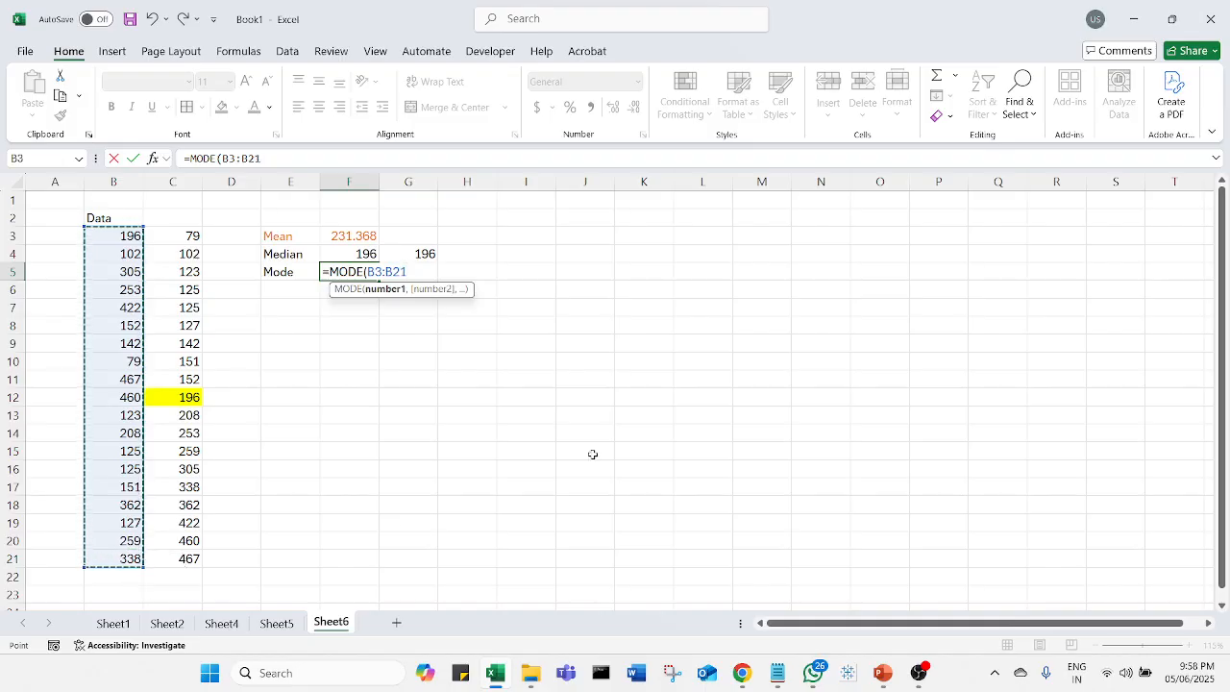
type(")")
key("Return")
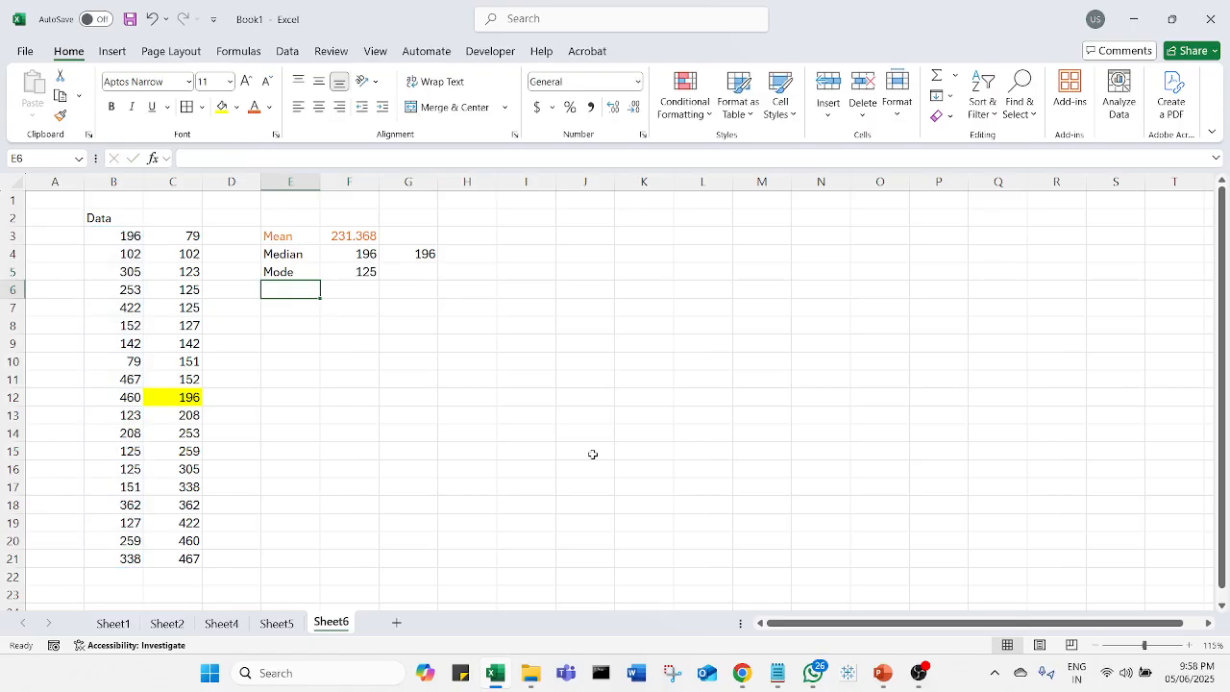
Step: Colour the repeated values in B15:B16 with an orange font
left_click_drag(135, 451, 134, 468)
left_click(255, 106)
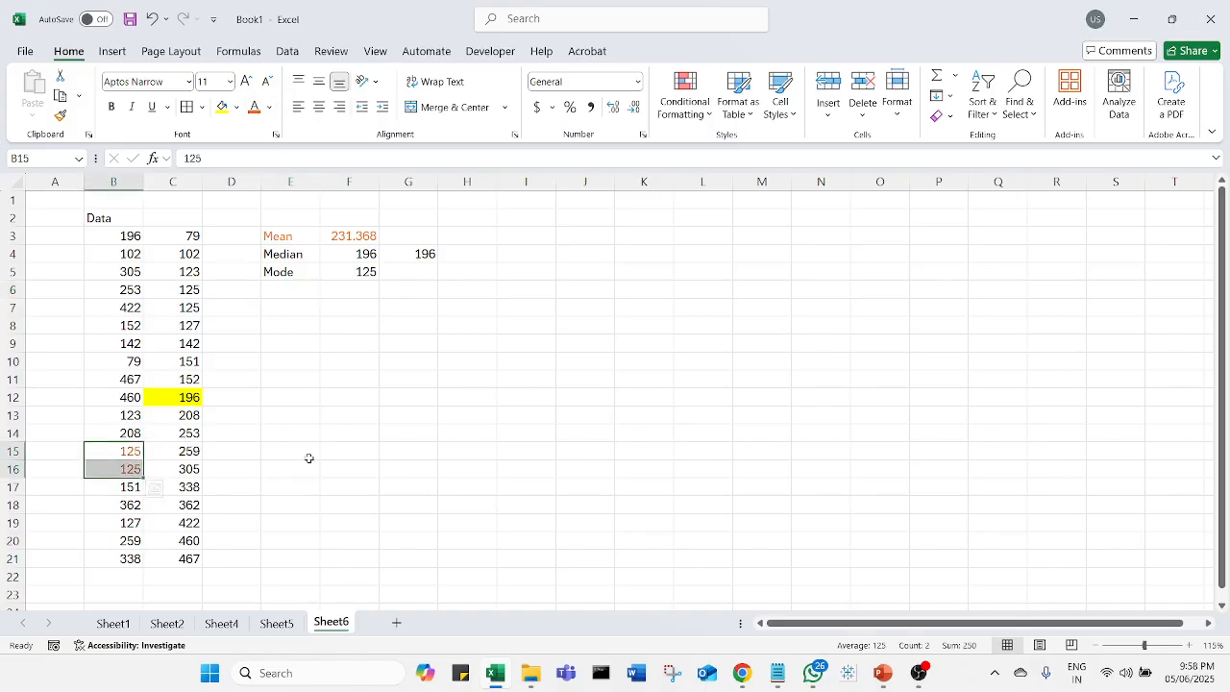
left_click(313, 465)
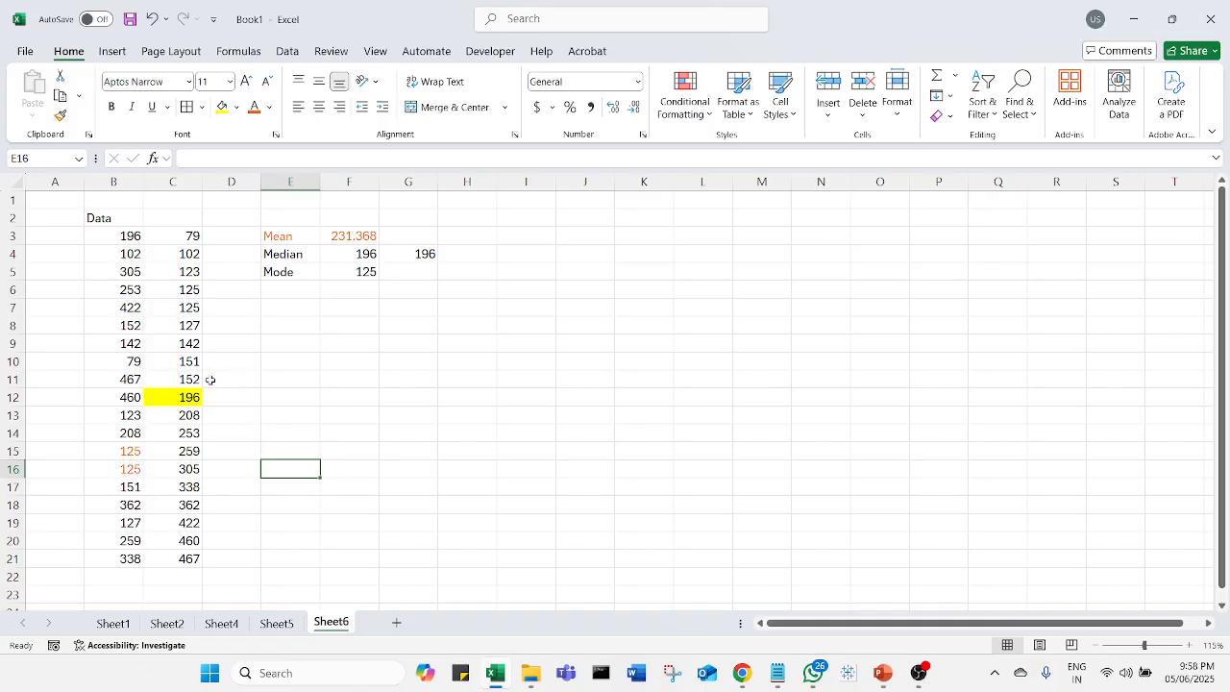
Step: Replace the values in C14:C16 with 300 each
left_click(187, 434)
type("300")
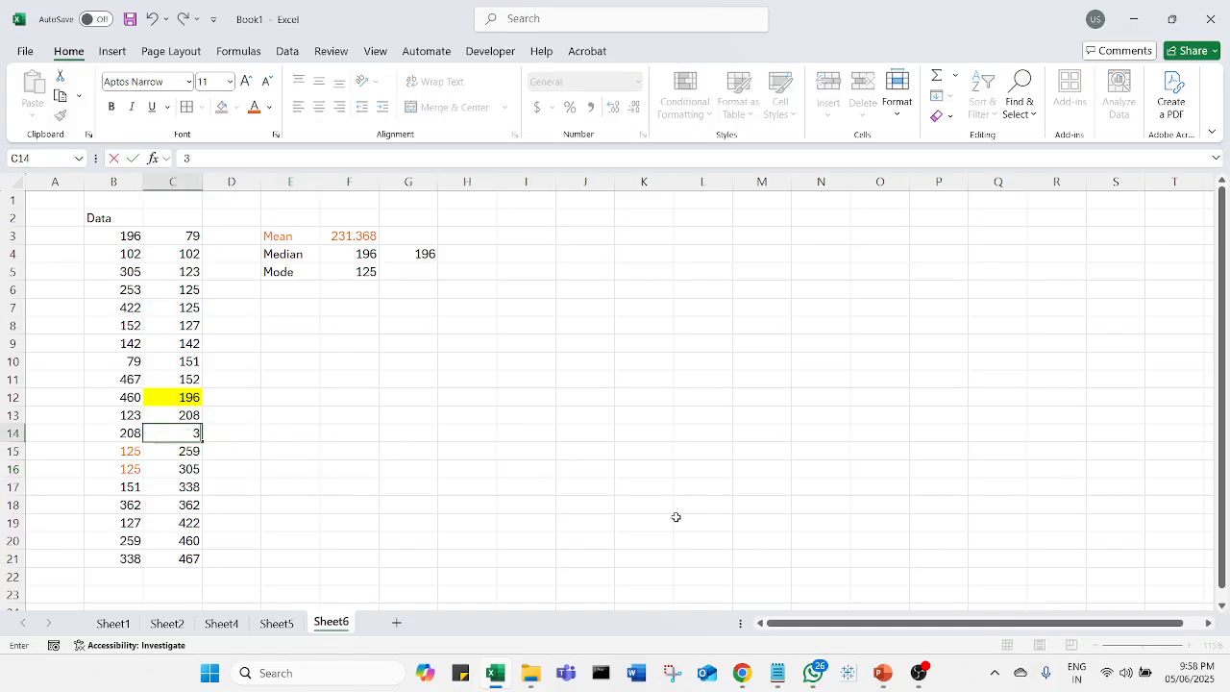
key("Return")
key("Return")
key("Up")
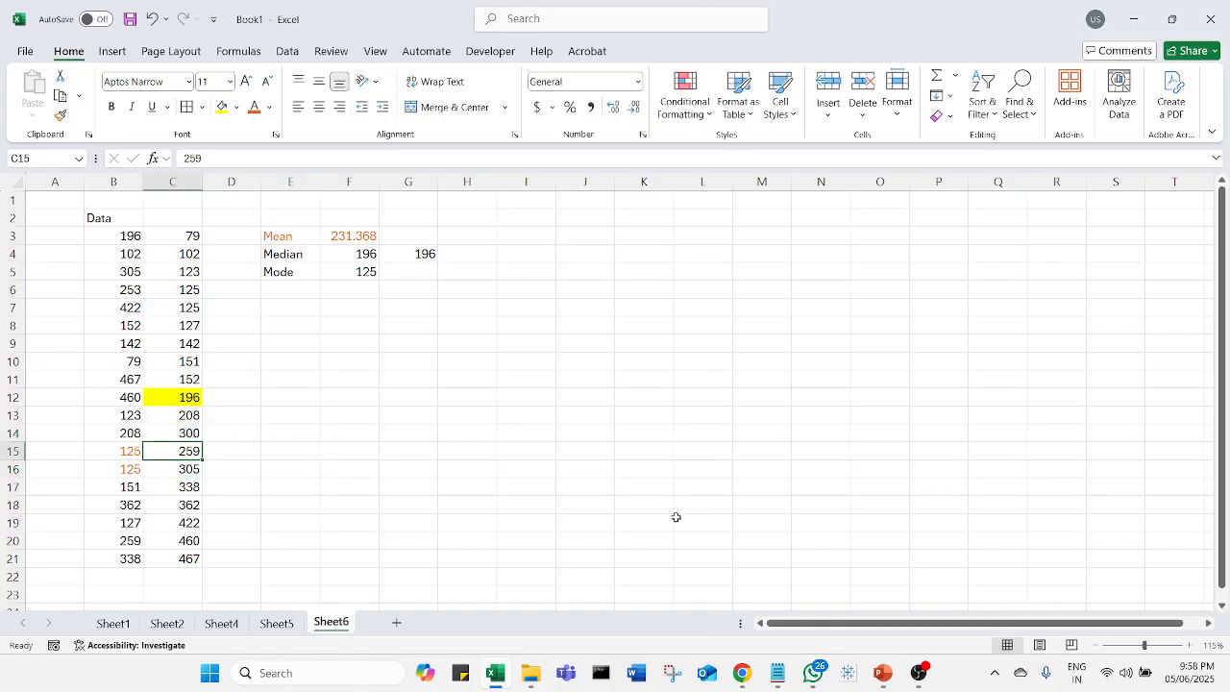
type("300")
key("Return")
type("300")
key("Return")
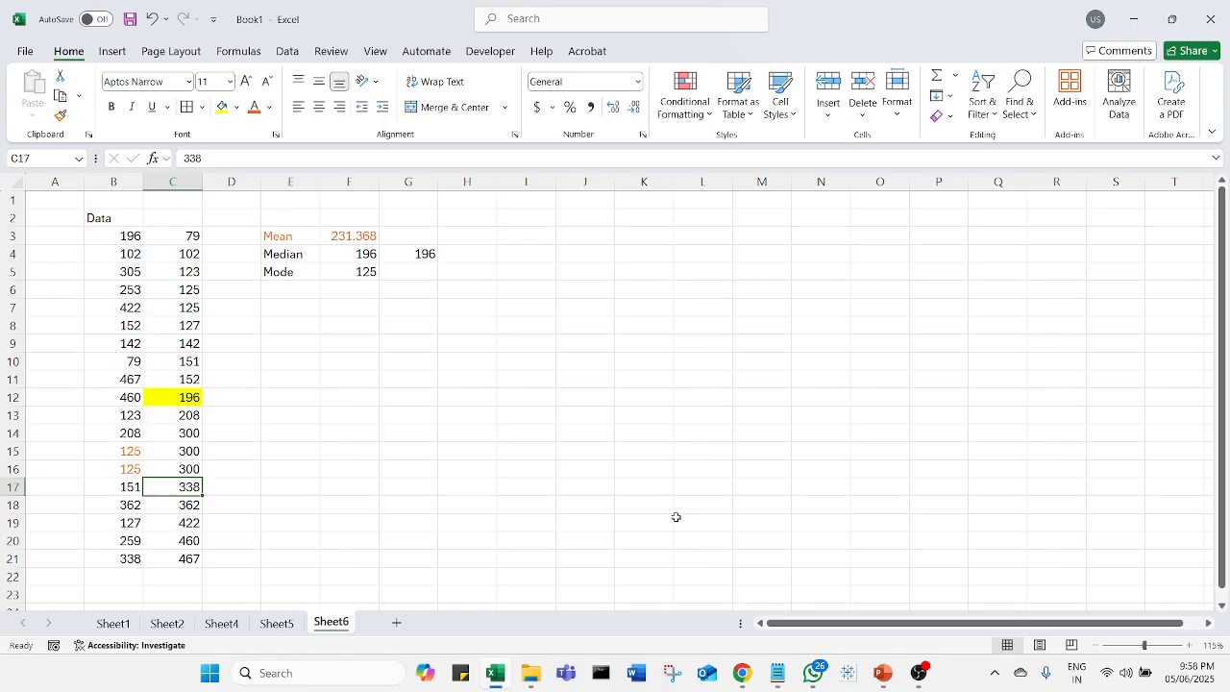
left_click_drag(157, 437, 163, 462)
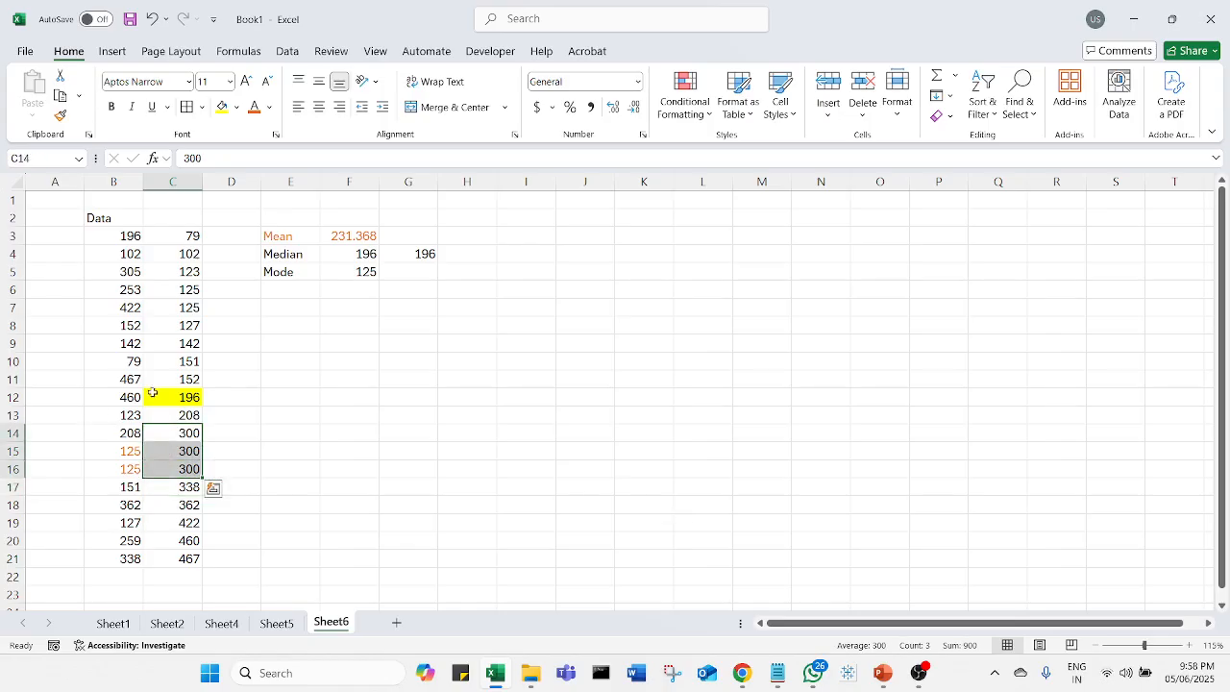
Step: Replace the values in C5:C7 with 100 each
left_click(188, 274)
type("100")
key("Return")
type("100")
key("Return")
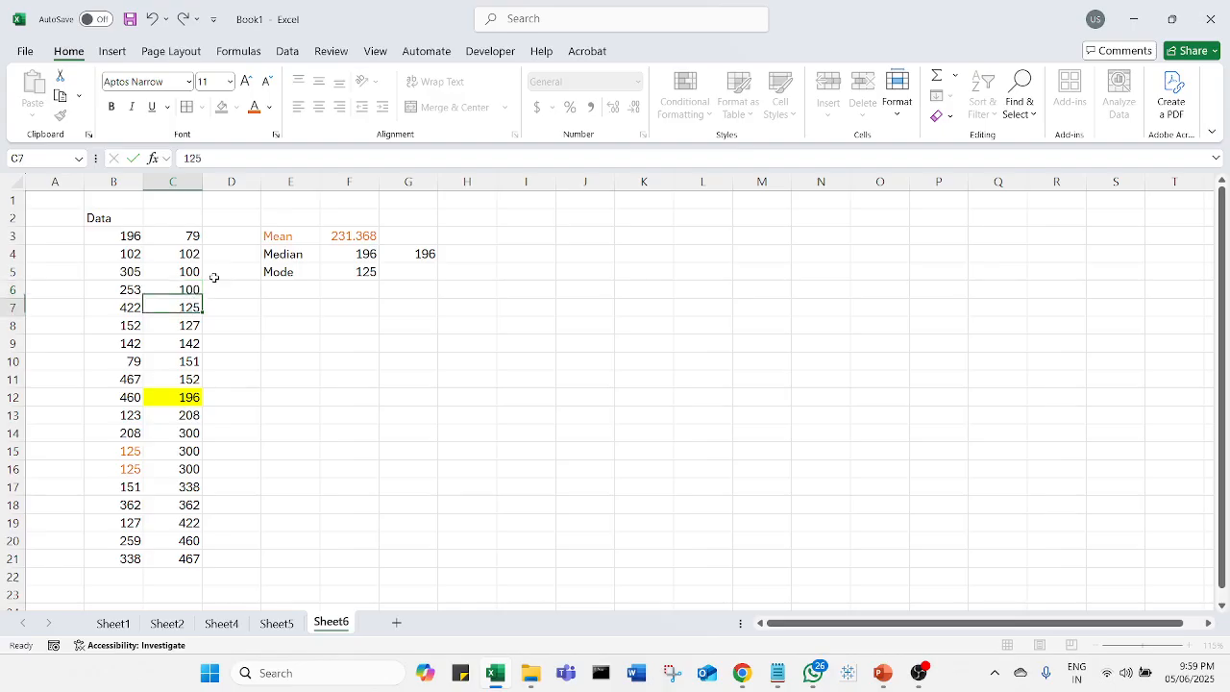
type("100")
key("Return")
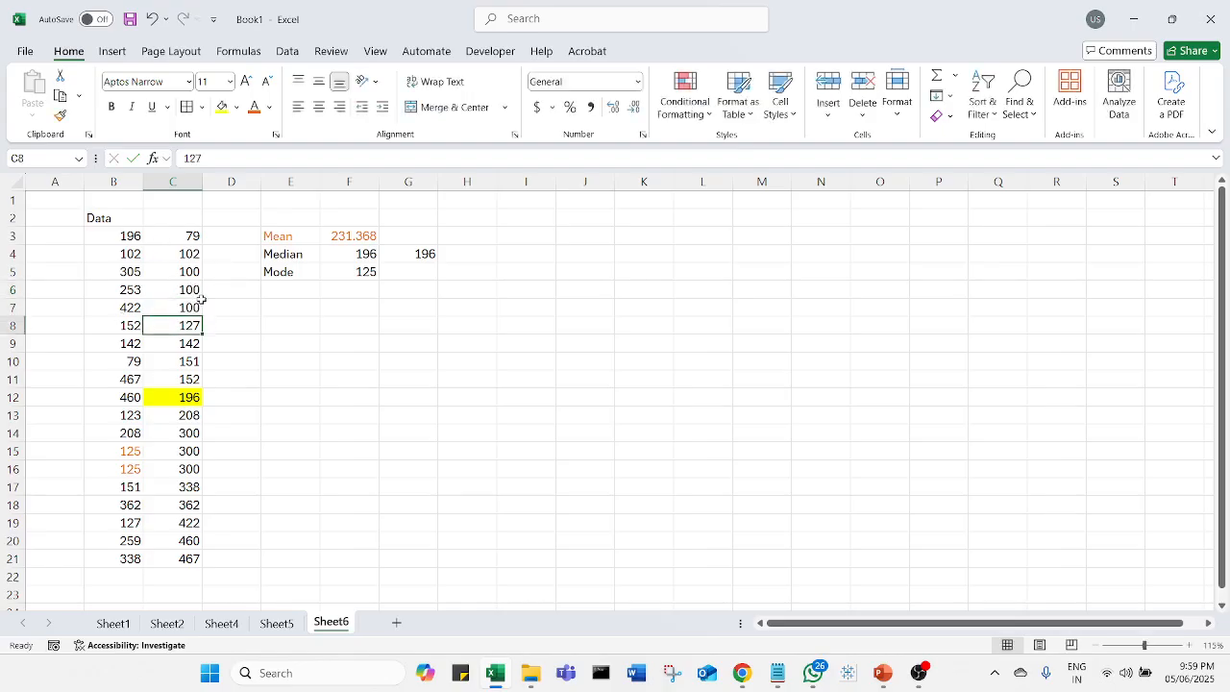
Step: Enter the label Mode in E7 and the formula =MODE(C3:C21) in F7
left_click(303, 308)
type("Mode")
key("Tab")
type("=")
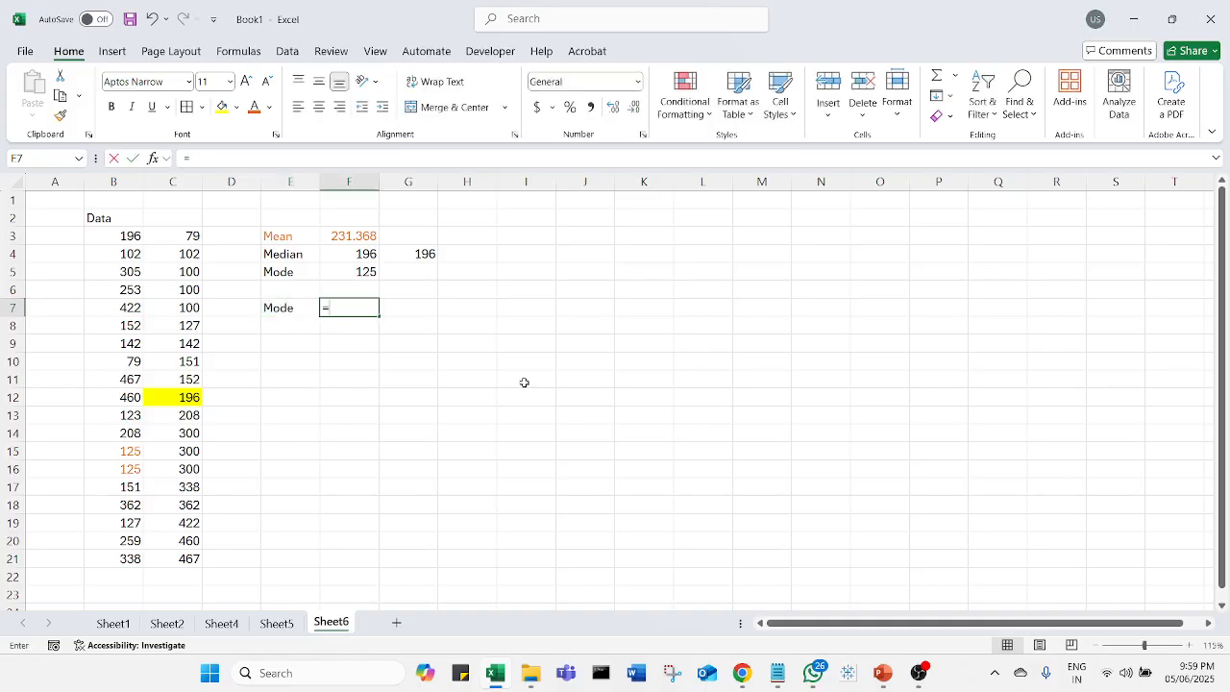
type("mode")
double_click(393, 354)
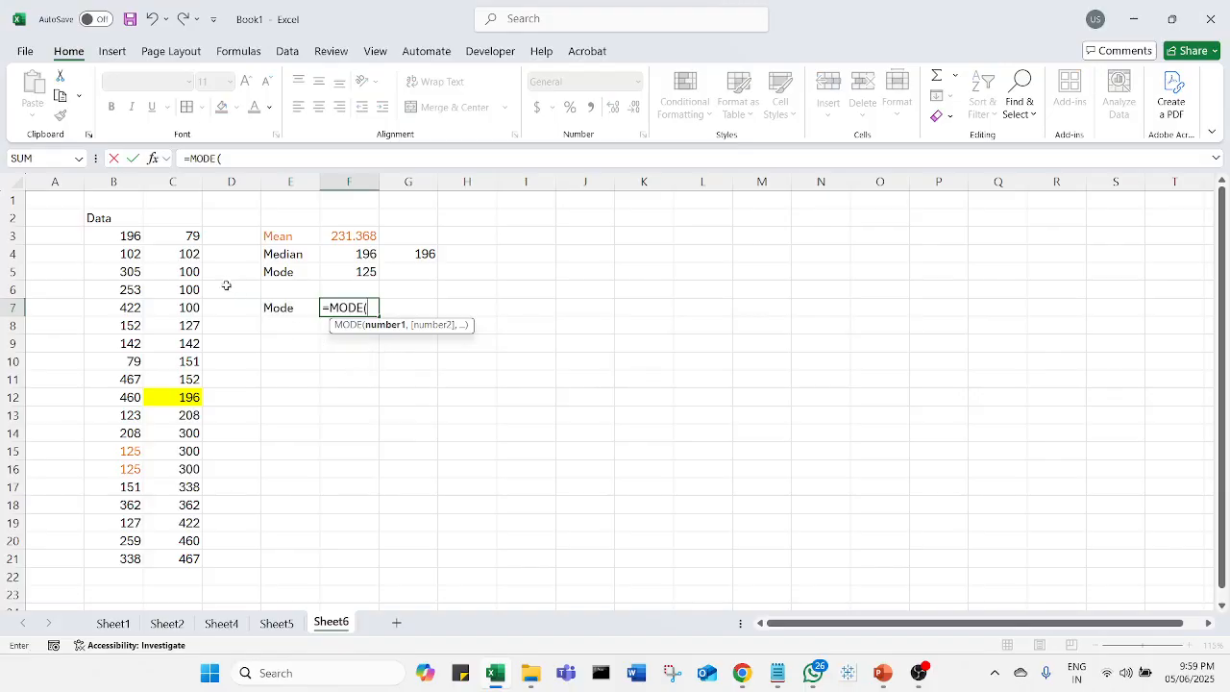
left_click_drag(188, 237, 193, 558)
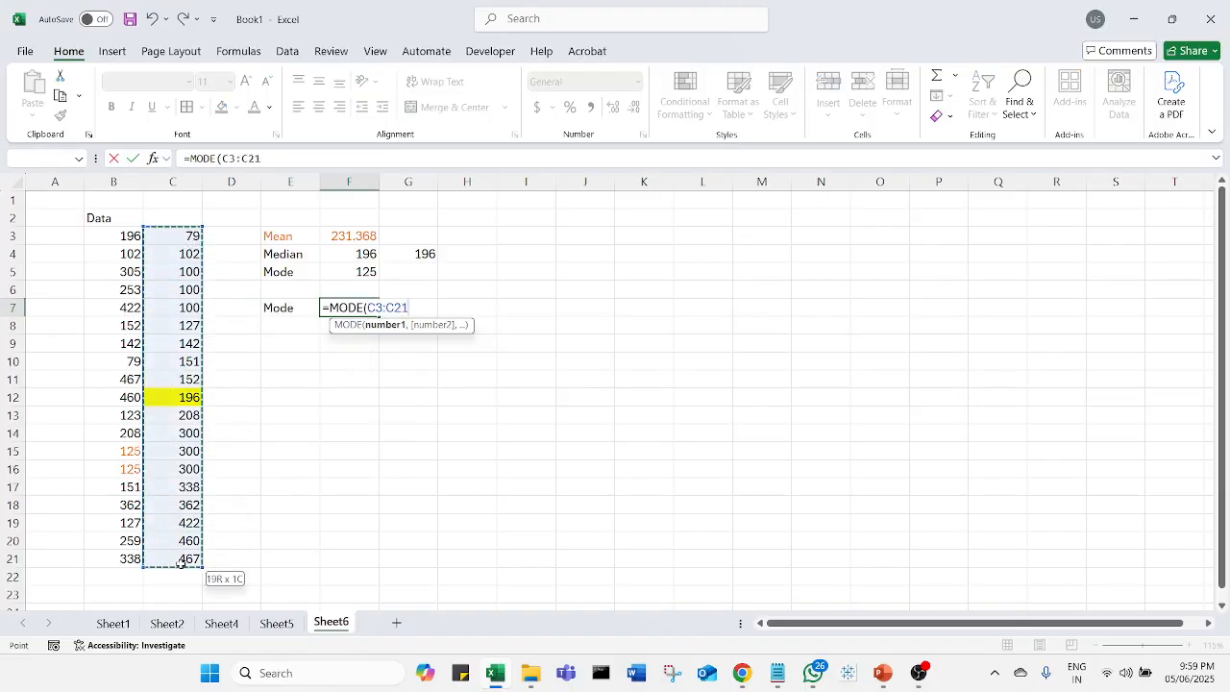
type(")")
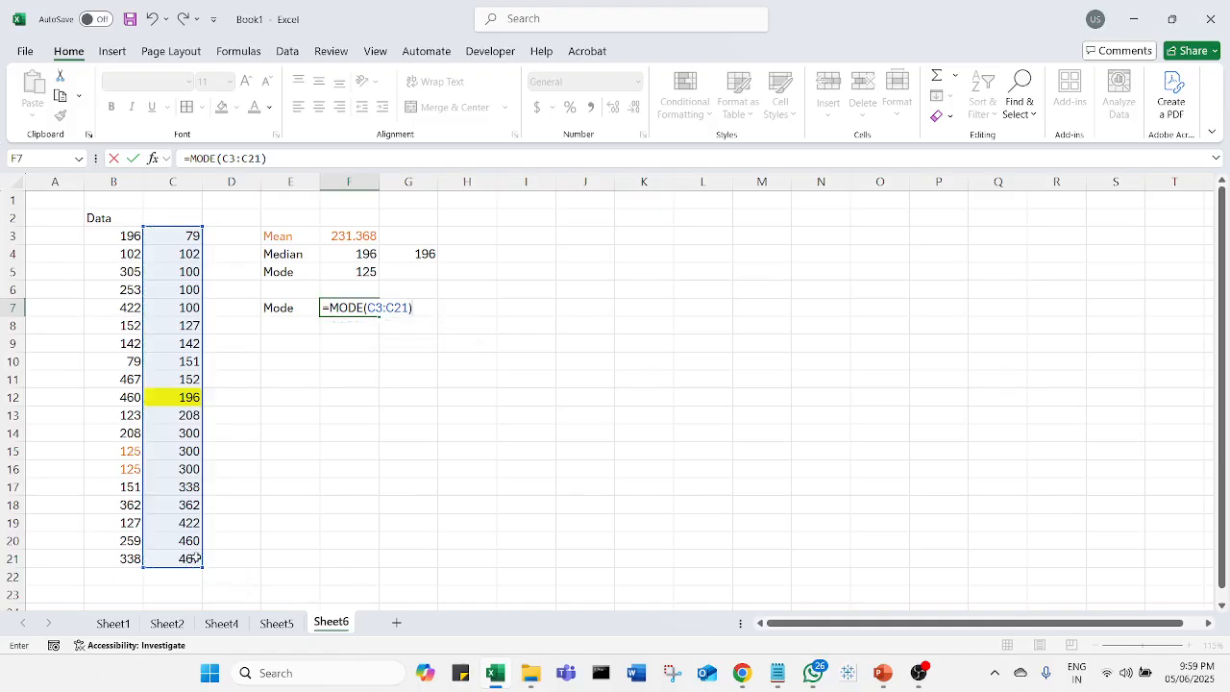
key("Return")
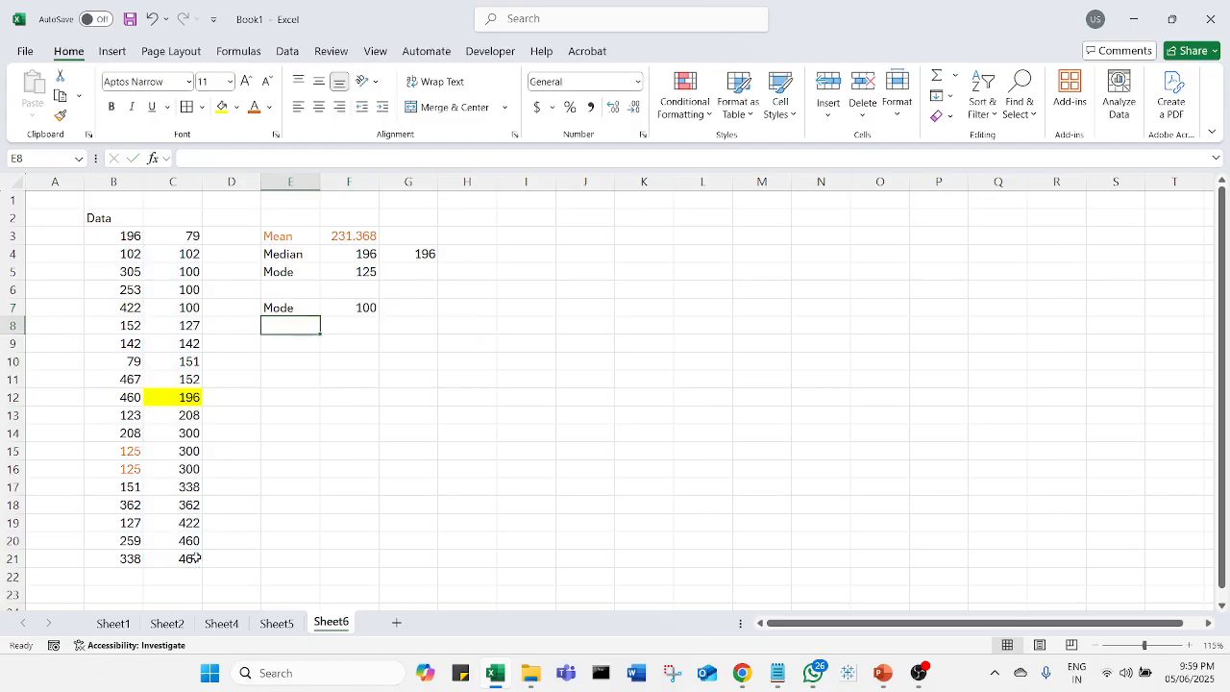
Step: Select C5:C7 to review the repeated 100 values
left_click_drag(168, 274, 166, 302)
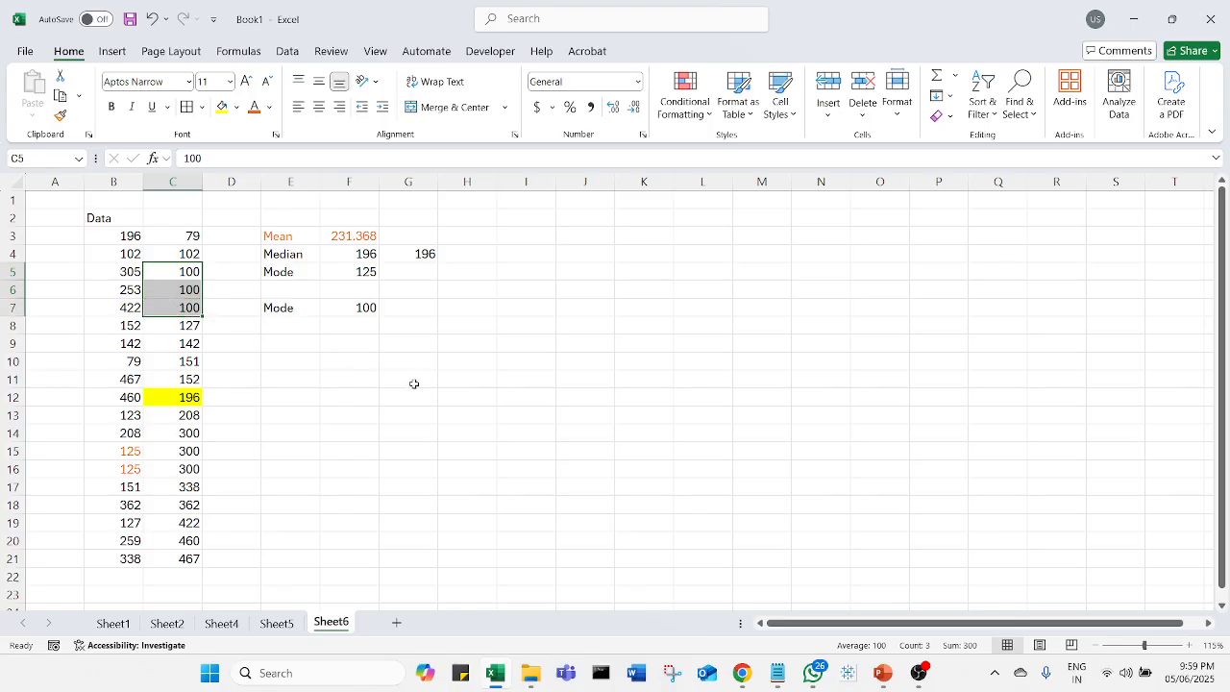
left_click(302, 398)
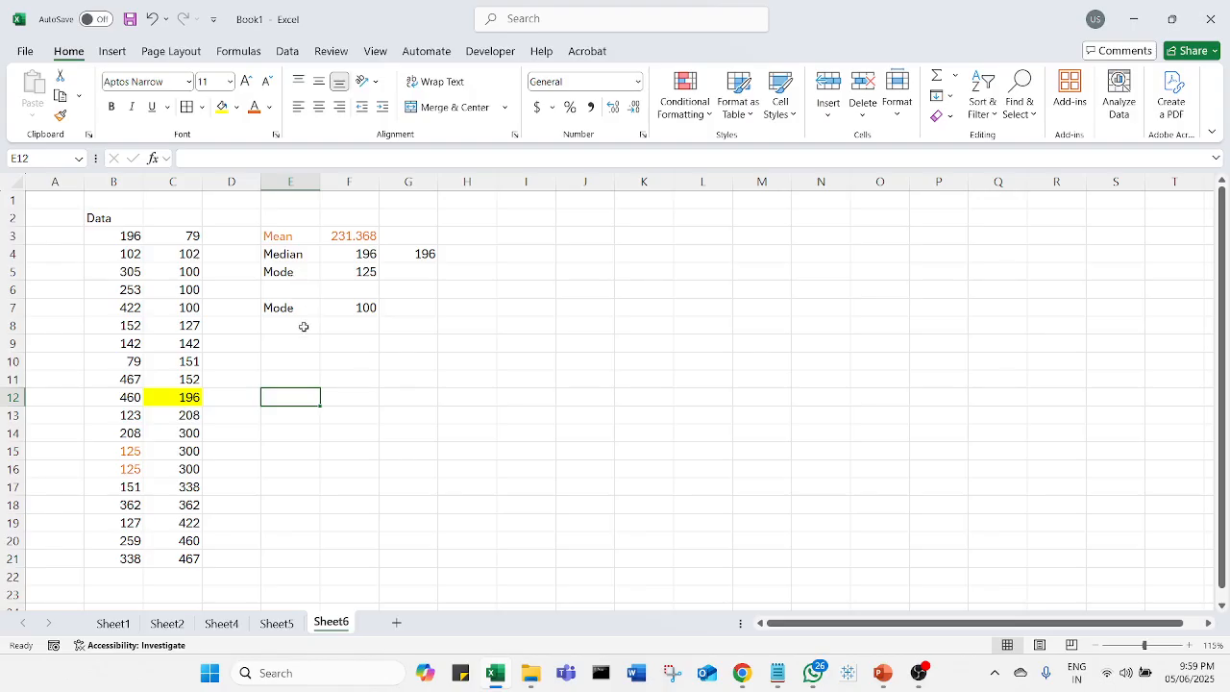
left_click(572, 434)
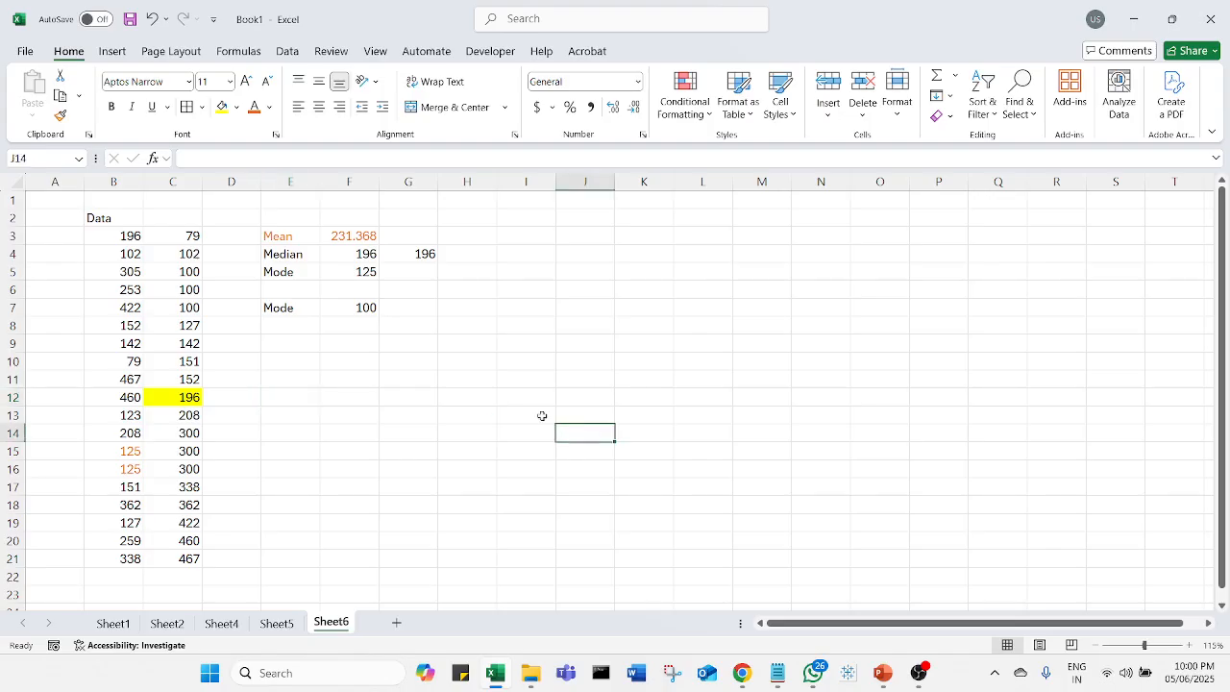